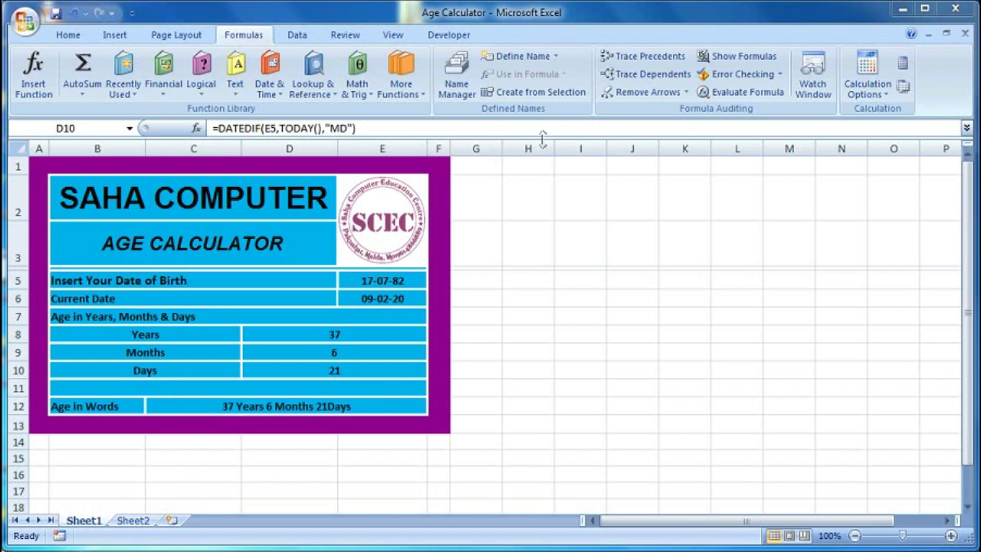
Step: Examine the date cells E5 and E6 and the years, months and days formulas in the finished age calculator
click(374, 282)
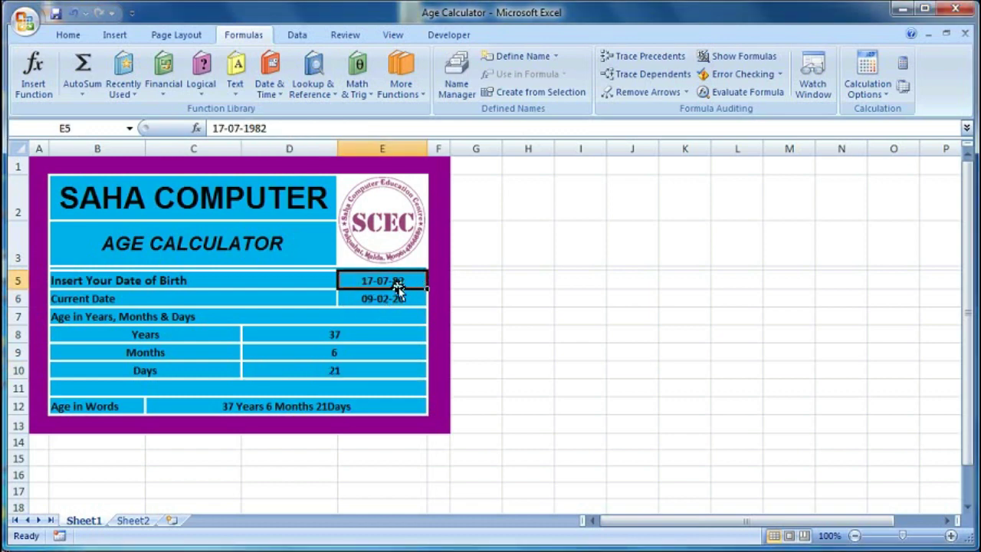
click(361, 299)
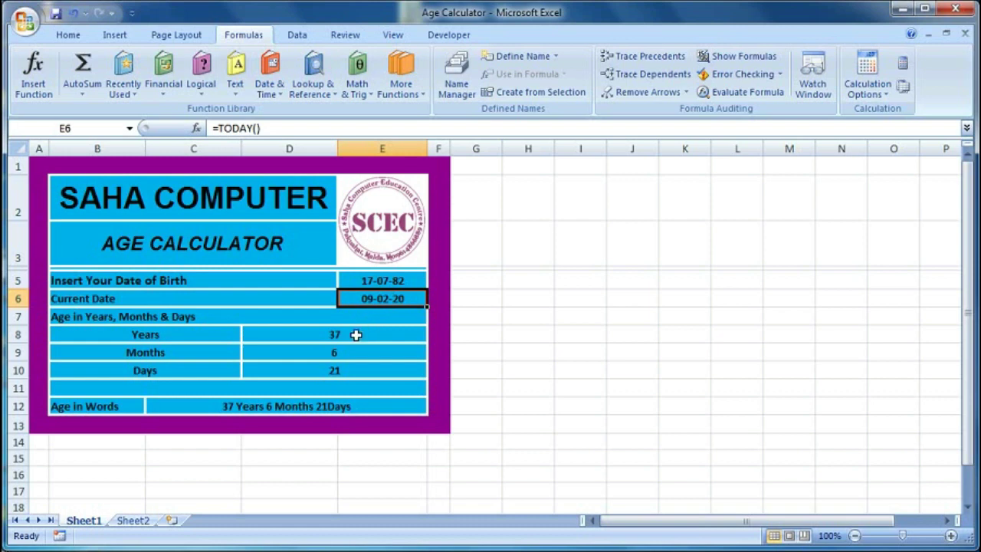
click(178, 338)
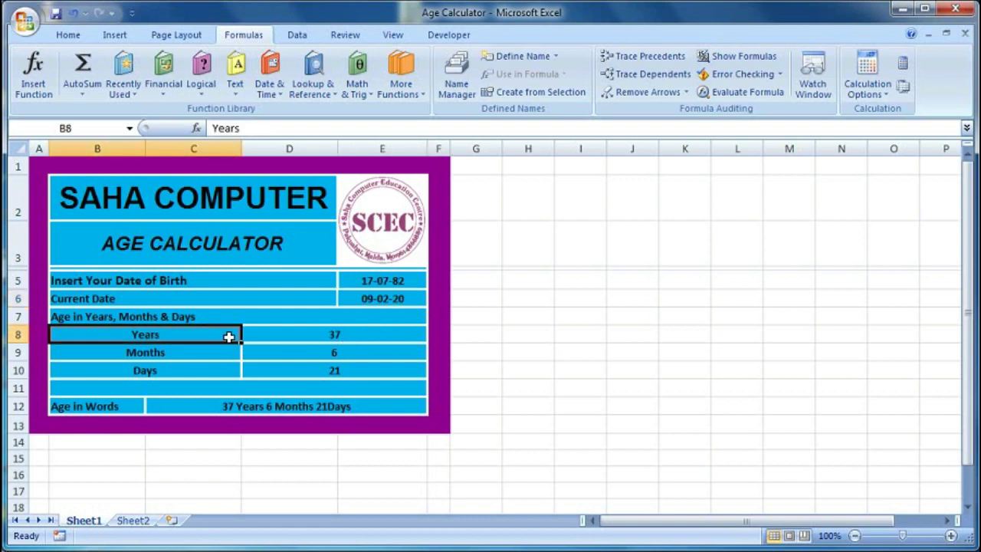
click(308, 337)
click(194, 354)
click(282, 353)
click(195, 370)
click(307, 370)
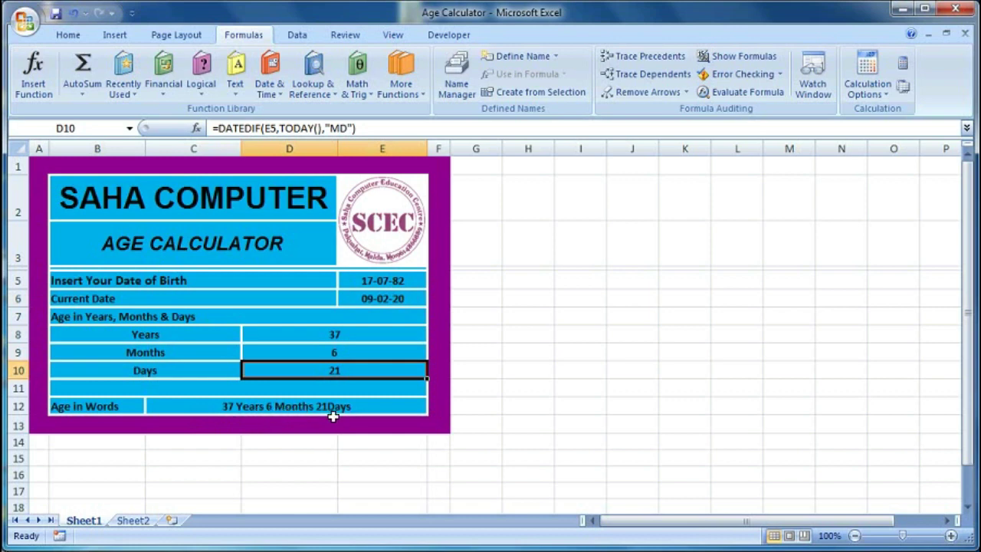
Step: Enter a different date of birth in cell E5 of the finished calculator on Sheet1
click(383, 281)
text(10)
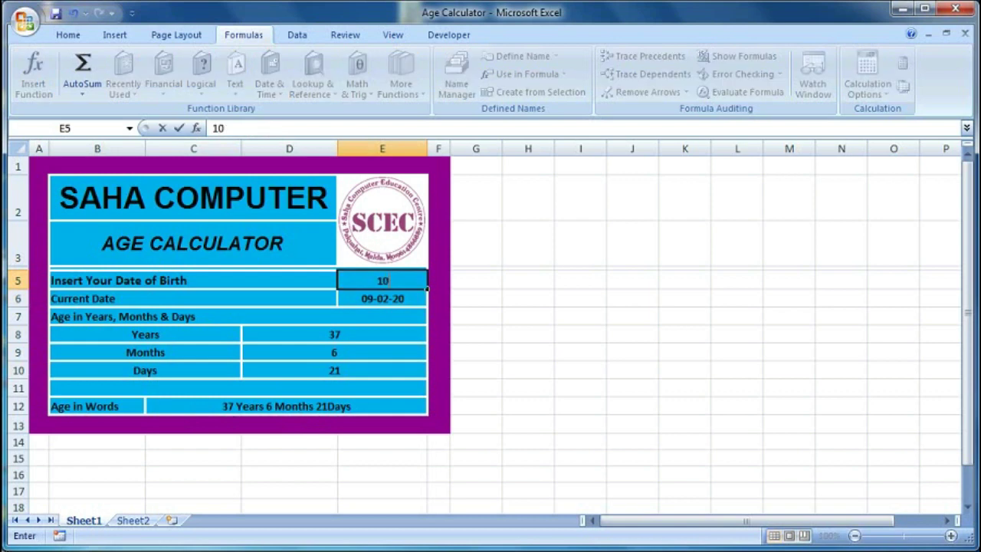
text(-10-1999)
key(Return)
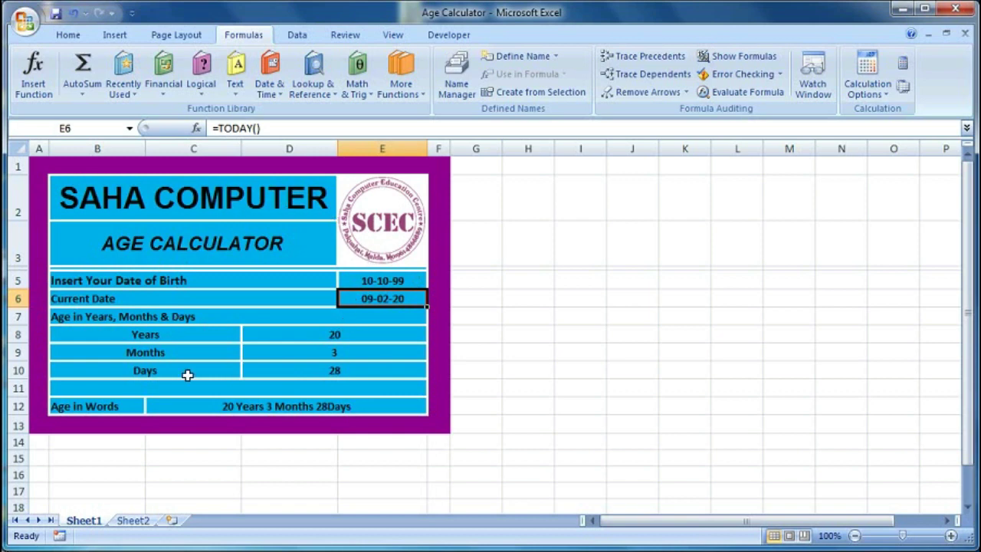
Step: Compare the recalculated years, months and days results and their formulas in cells D8, D9 and D10
click(340, 338)
click(340, 348)
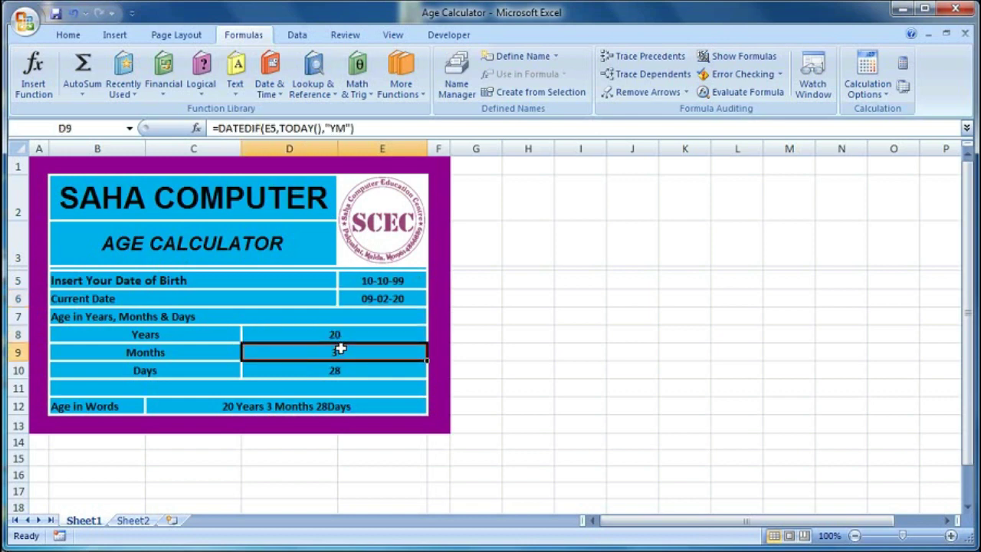
click(340, 368)
click(339, 353)
click(340, 337)
click(340, 350)
click(338, 367)
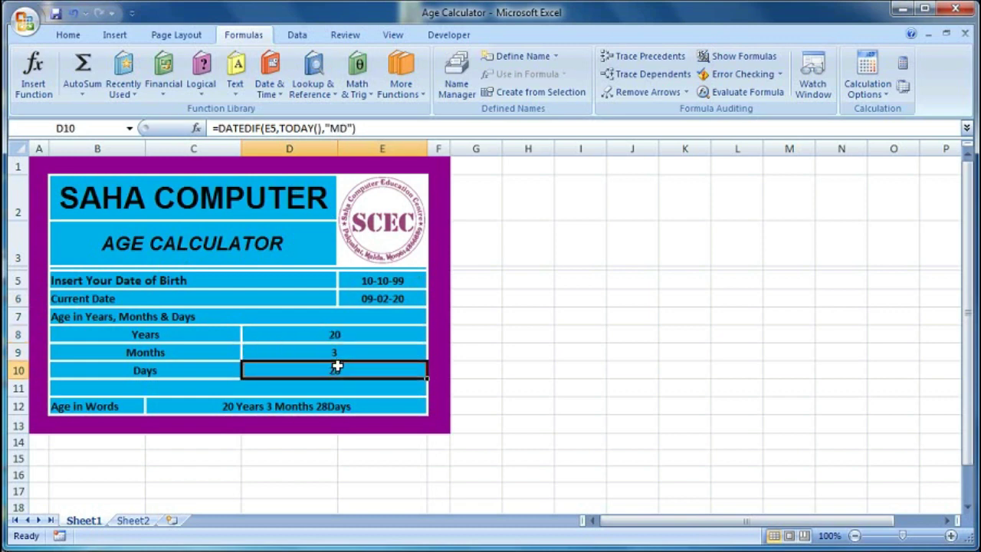
click(337, 352)
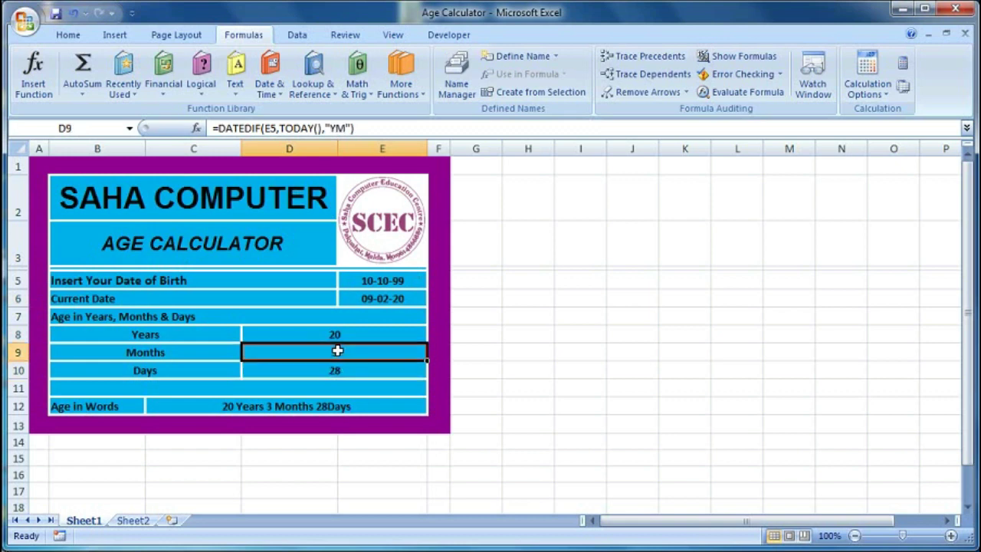
click(338, 333)
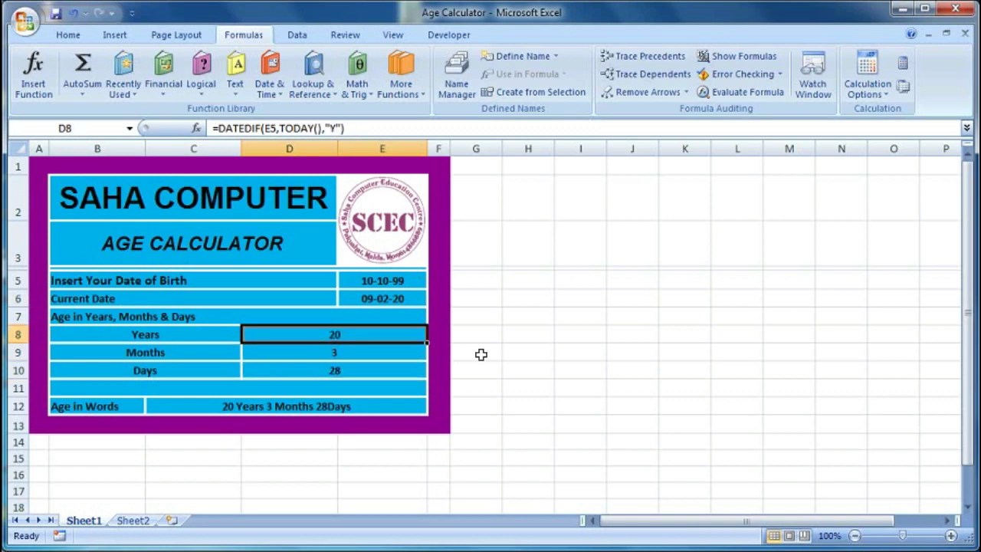
Step: Switch to Sheet2 and look over the blank age calculator layout, its labels and empty result cells
key(ctrl+Page_Down)
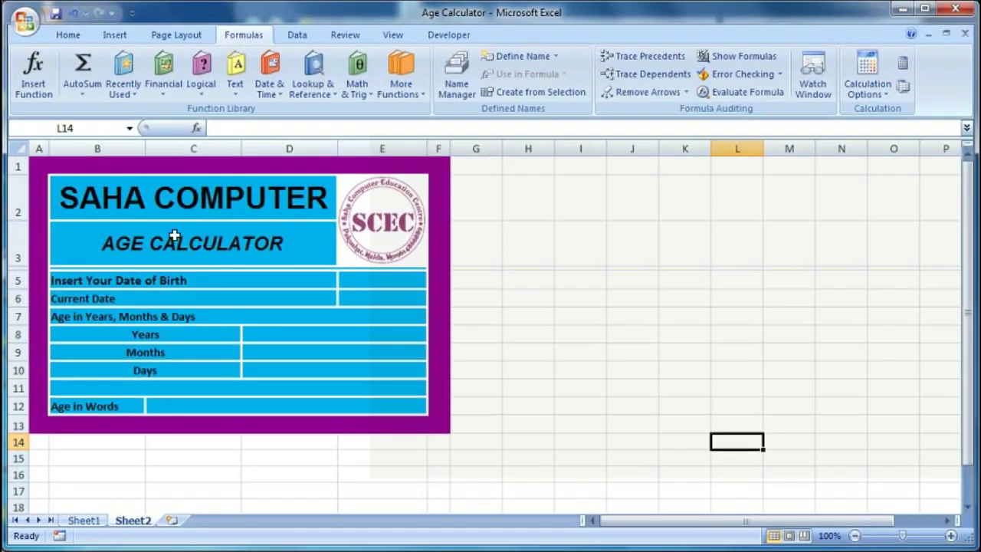
drag(44, 164, 435, 426)
click(184, 255)
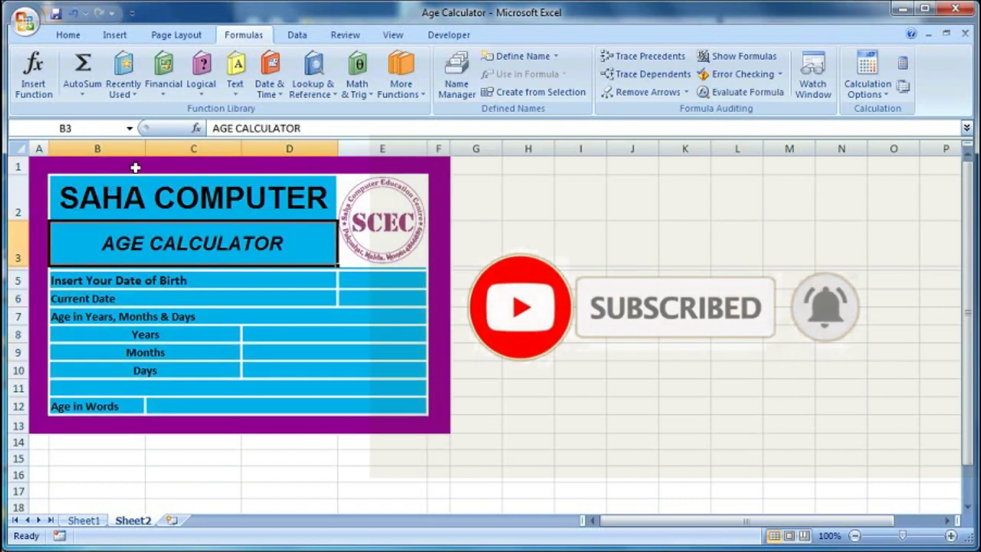
click(253, 328)
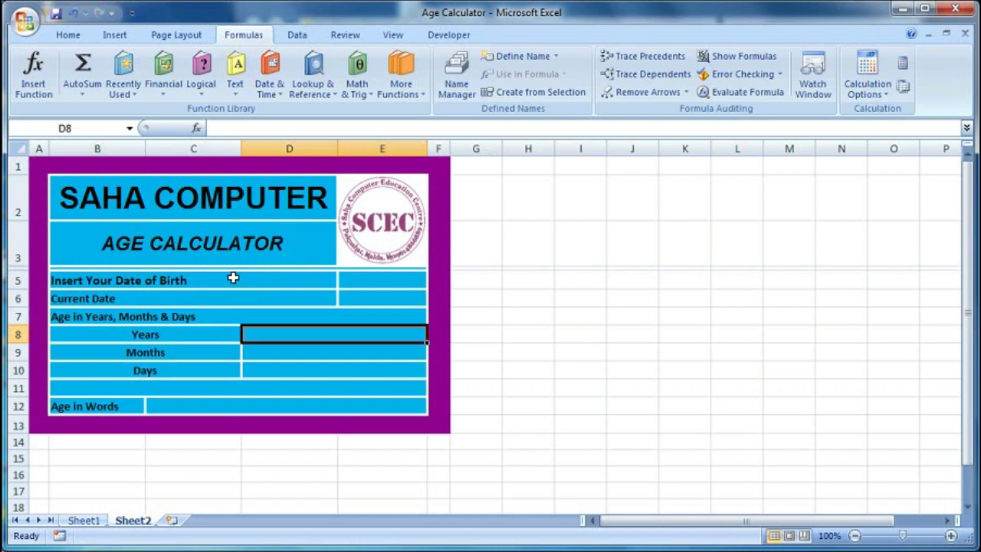
click(97, 282)
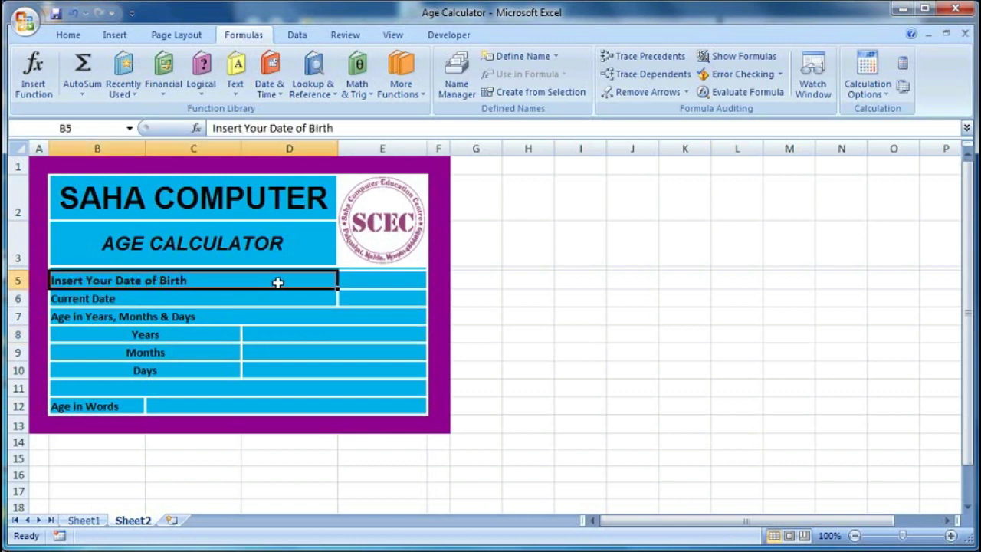
Step: Enter the date of birth in cell E5 of the blank calculator, using a four-digit year
click(395, 283)
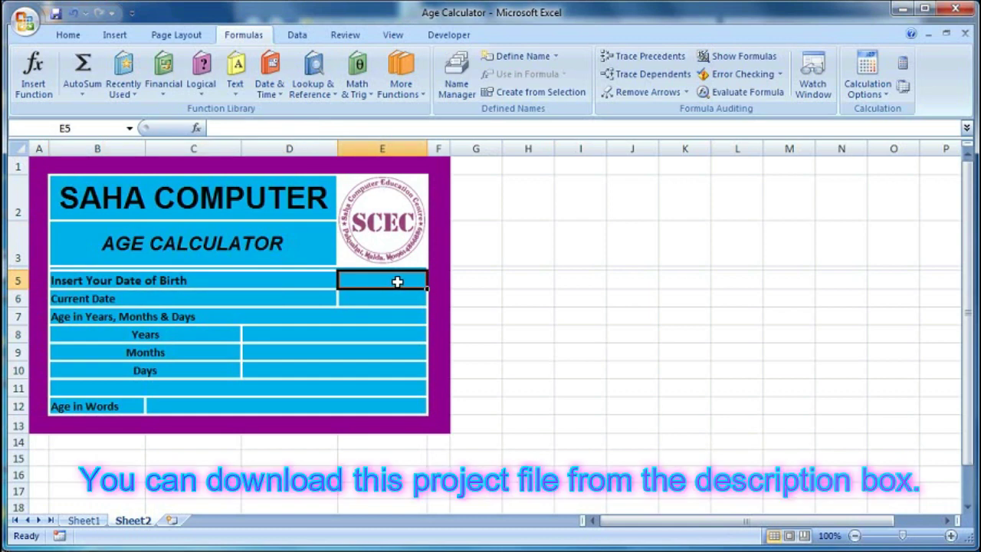
text(1)
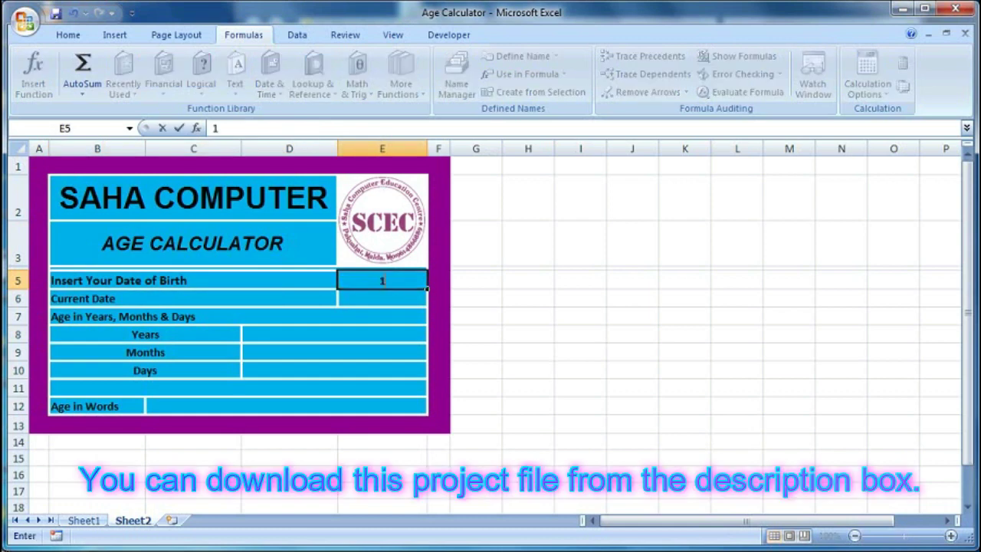
text(7-07-199)
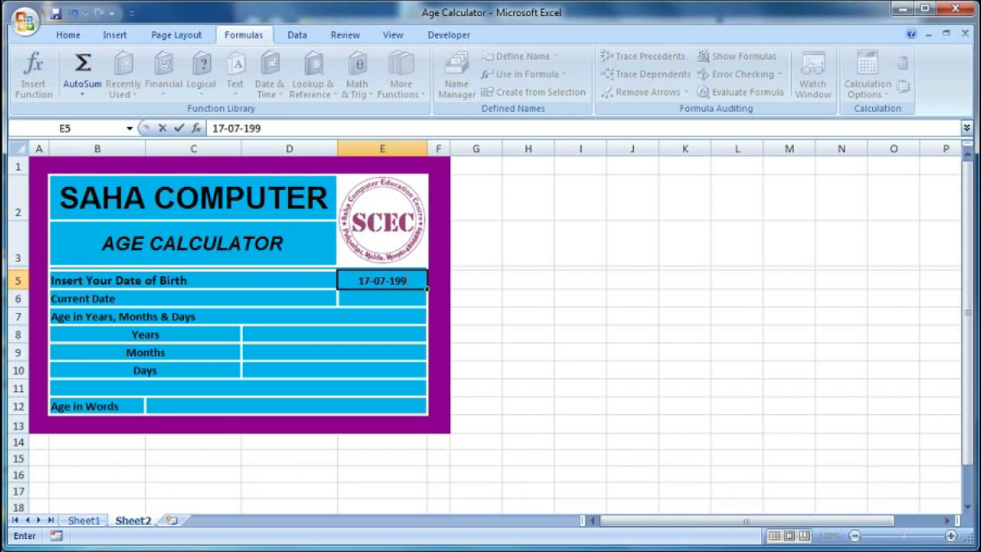
key(BackSpace)
text(82)
key(Return)
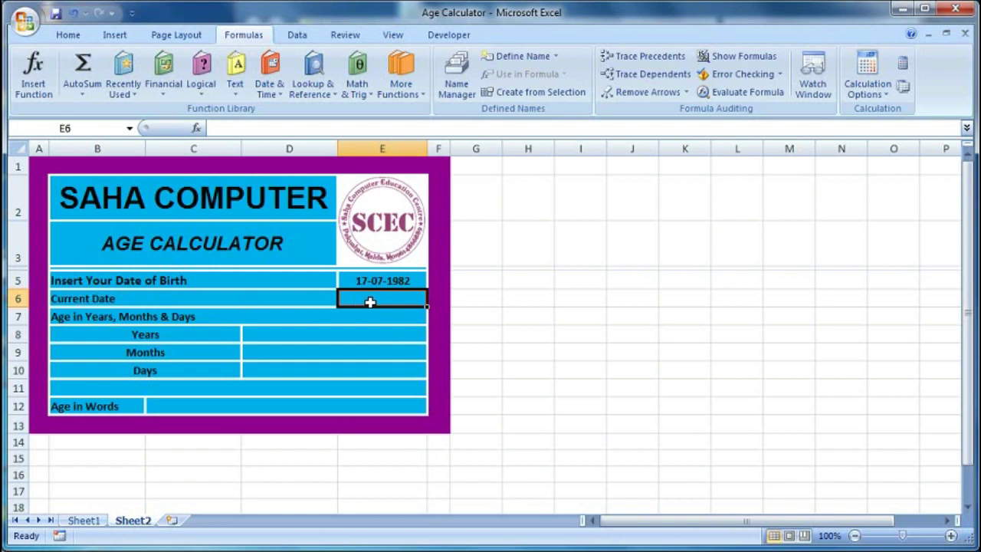
Step: Enter the formula =TODAY() for the current date in cell E6
text(=today)
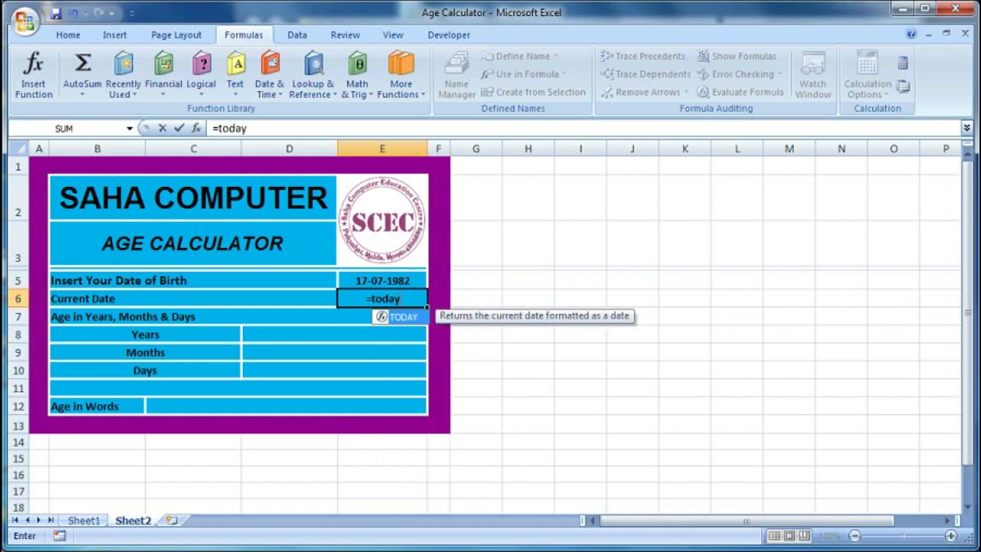
text(())
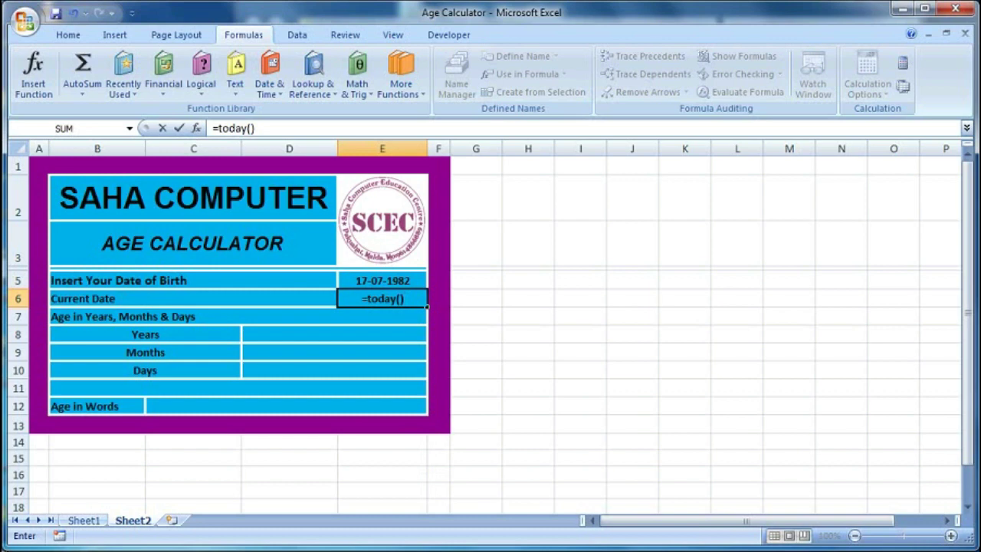
key(Return)
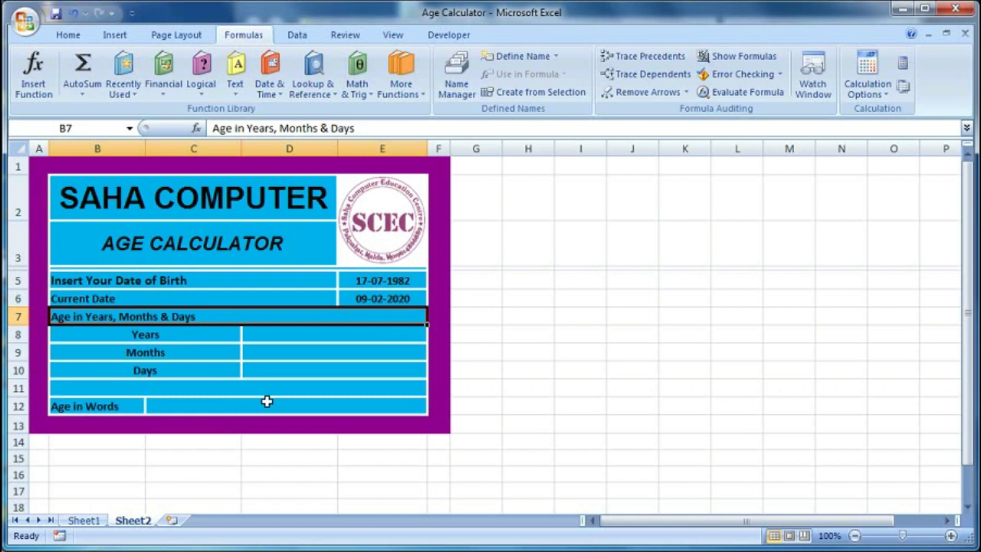
click(389, 299)
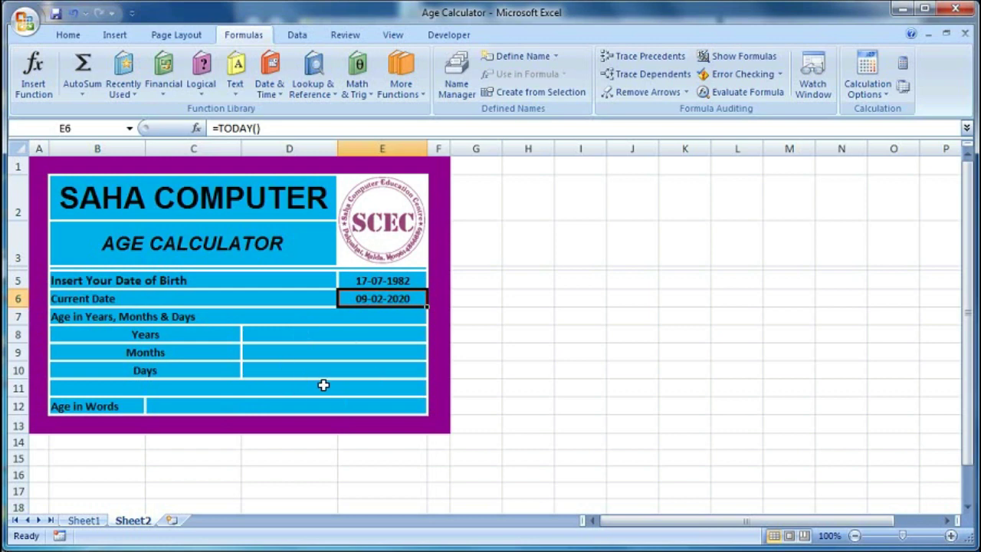
Step: Calculate the age in full years in cell D8 with the formula =DATEDIF(E5,E6,"Y")
click(357, 335)
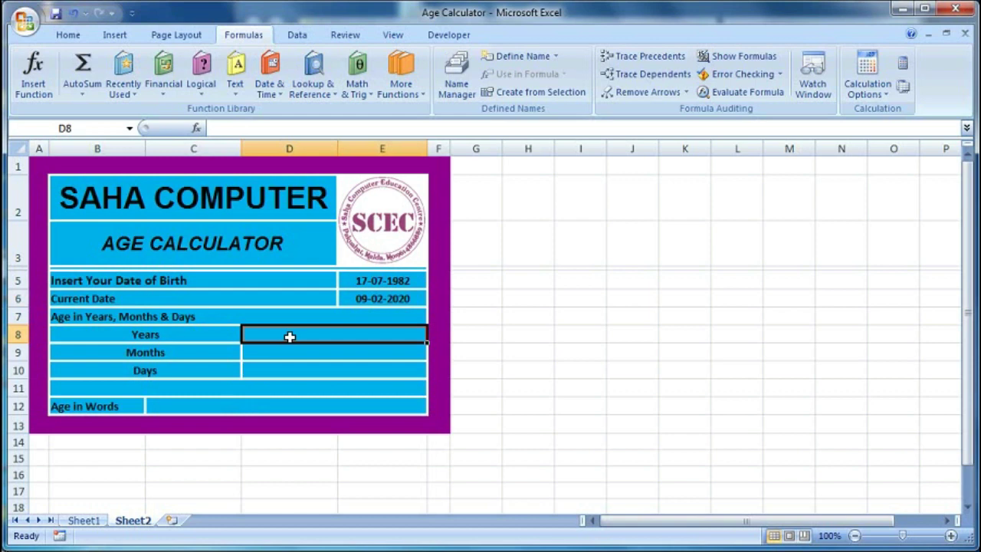
click(364, 281)
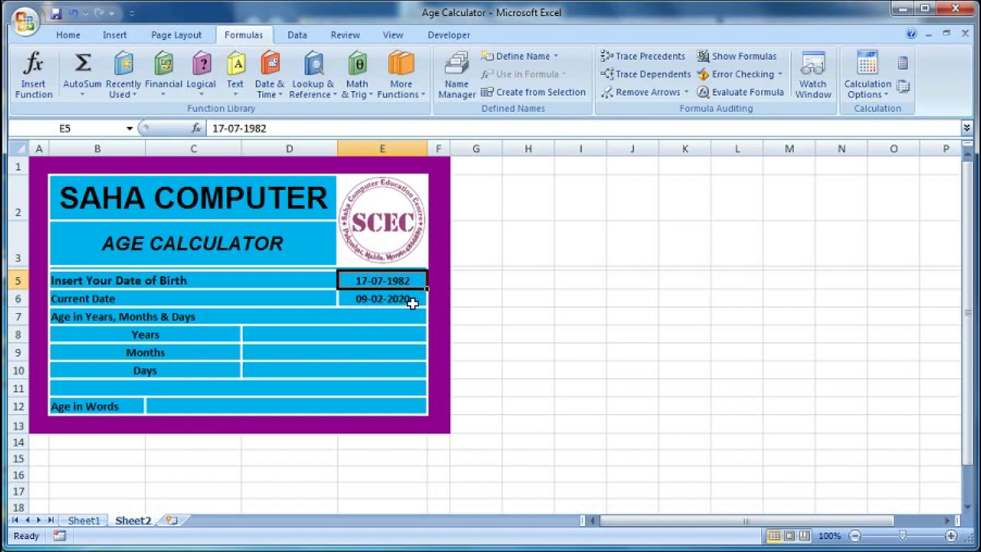
click(300, 341)
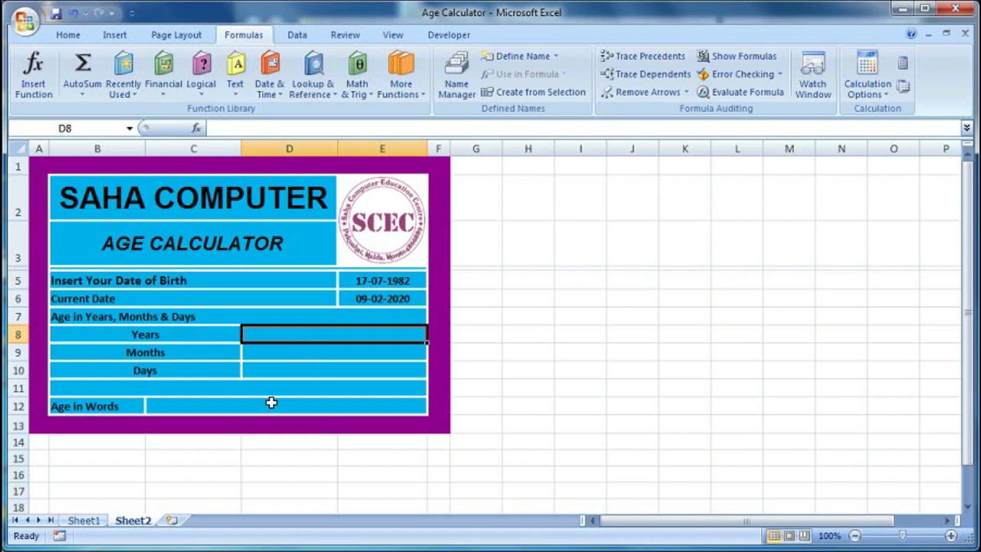
text(=)
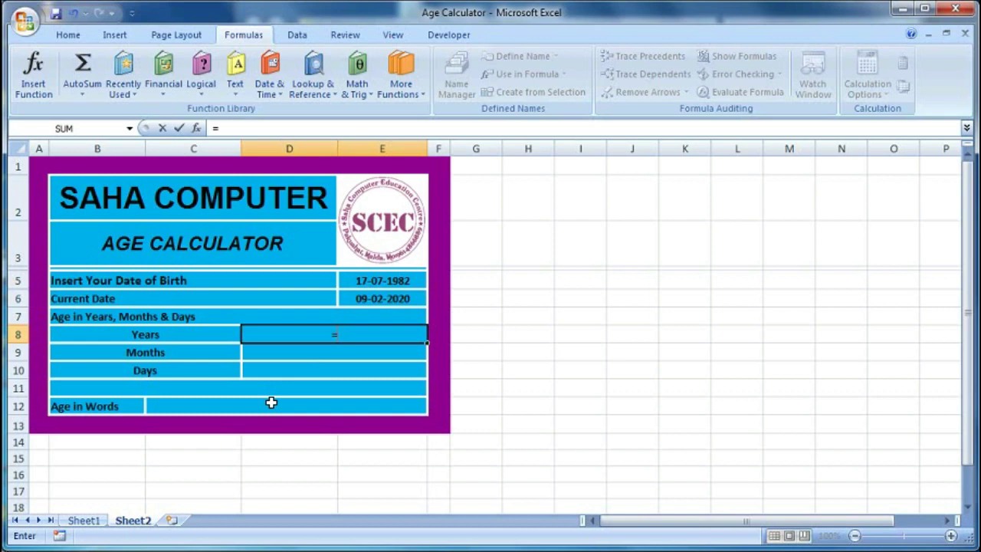
text(Dat)
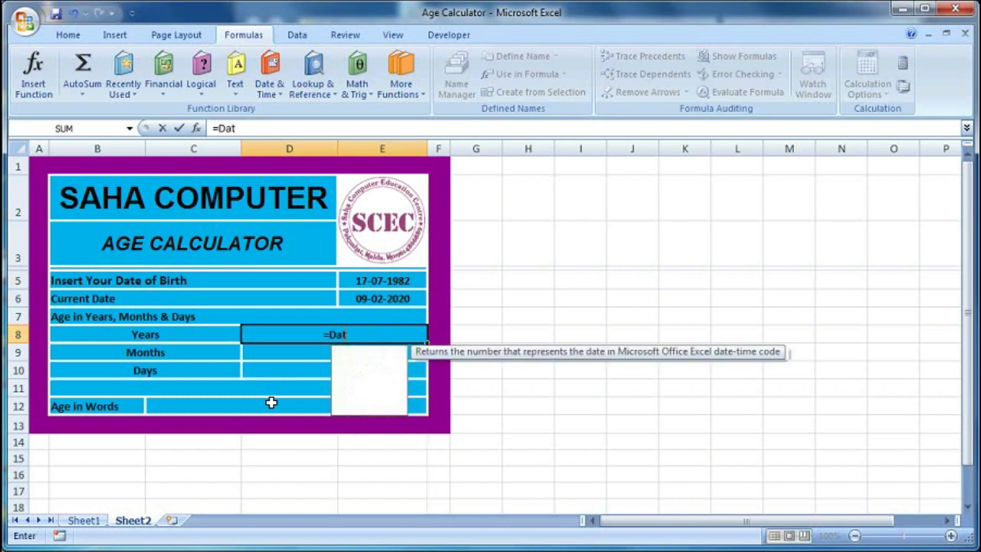
text(edif()
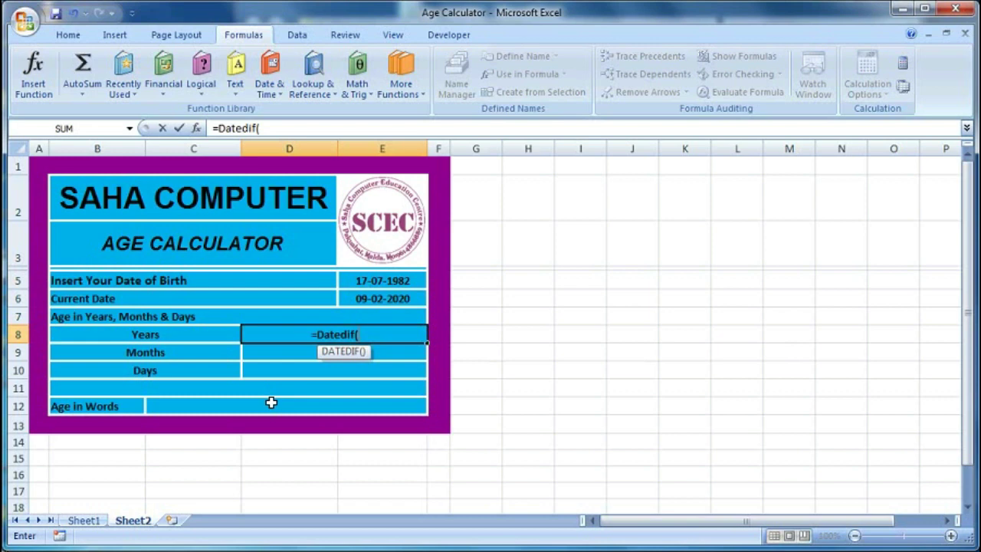
click(373, 280)
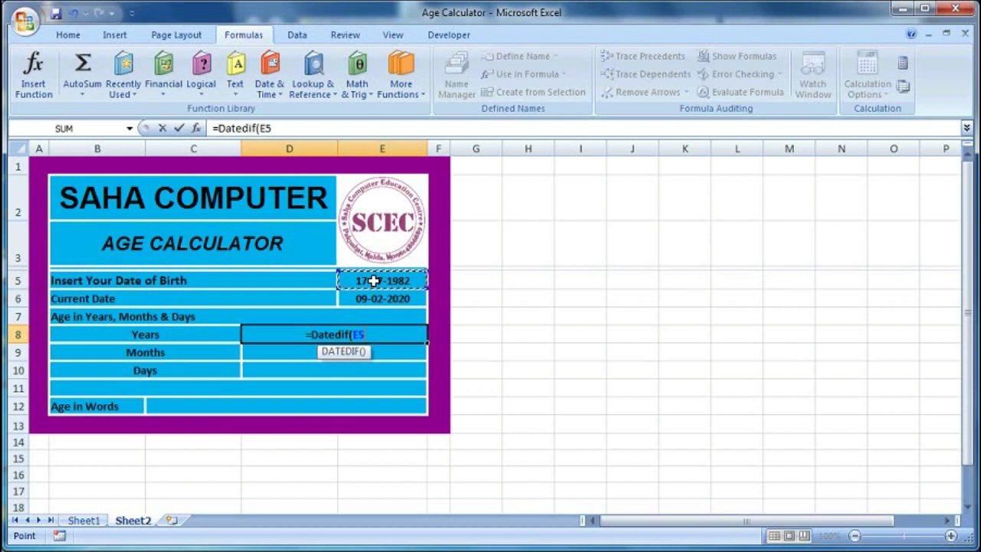
text(,)
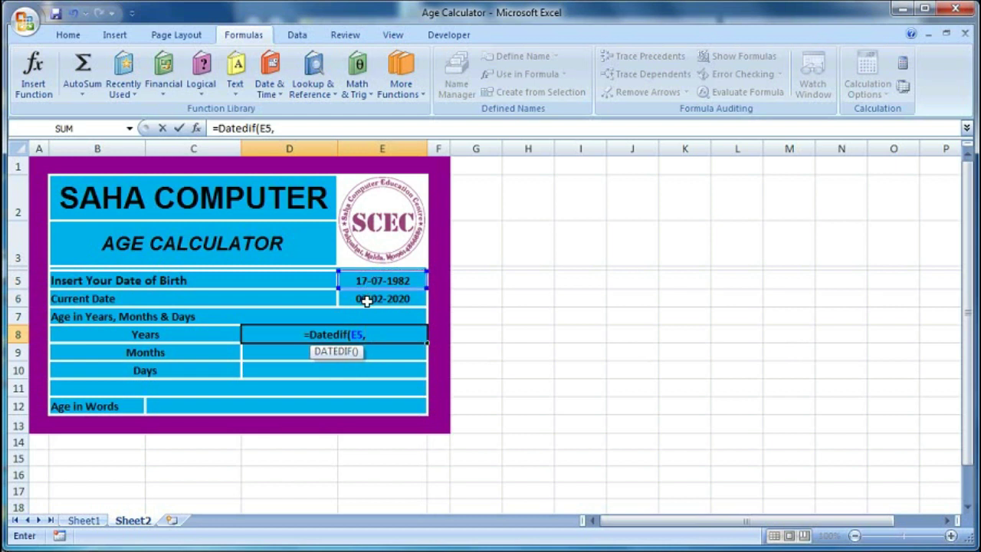
click(367, 299)
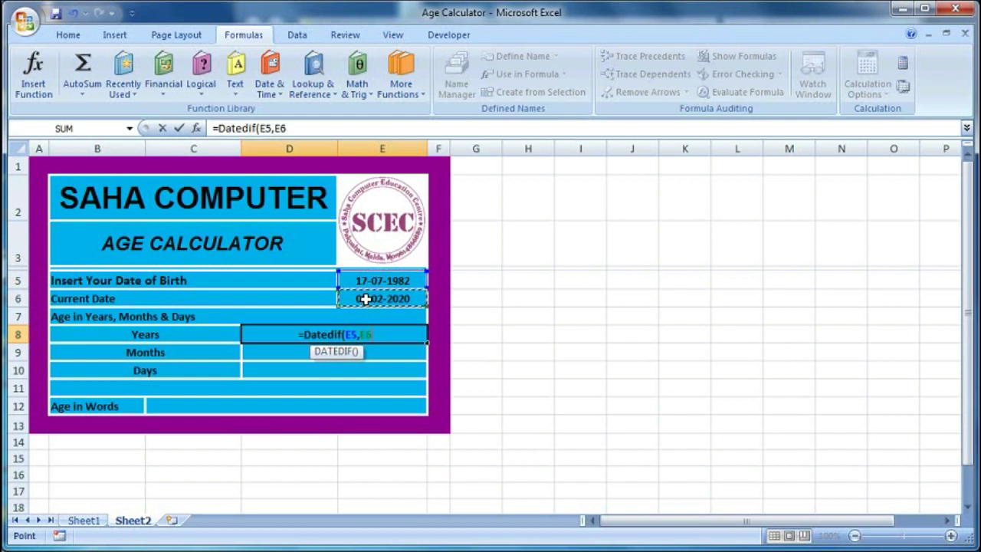
text(,)
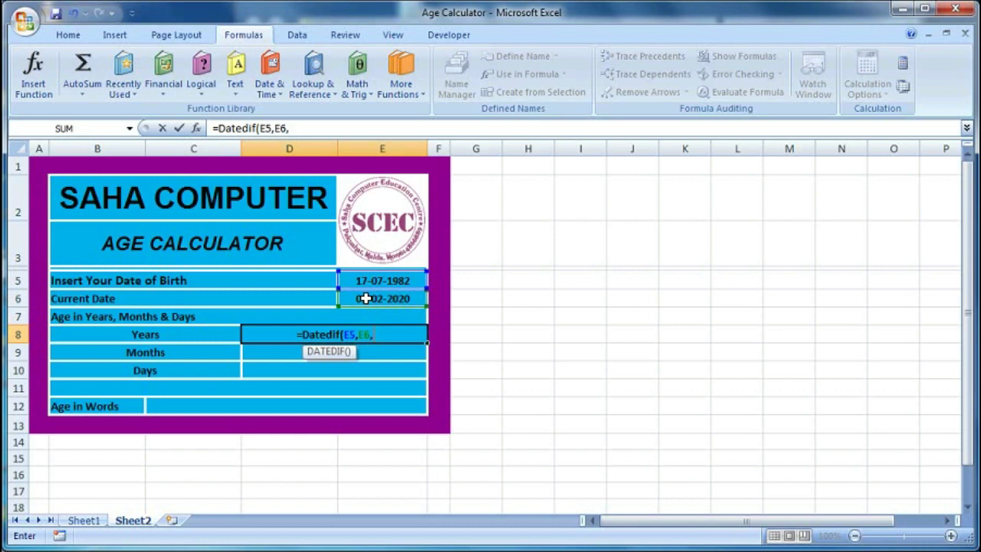
text(")
text(Y")
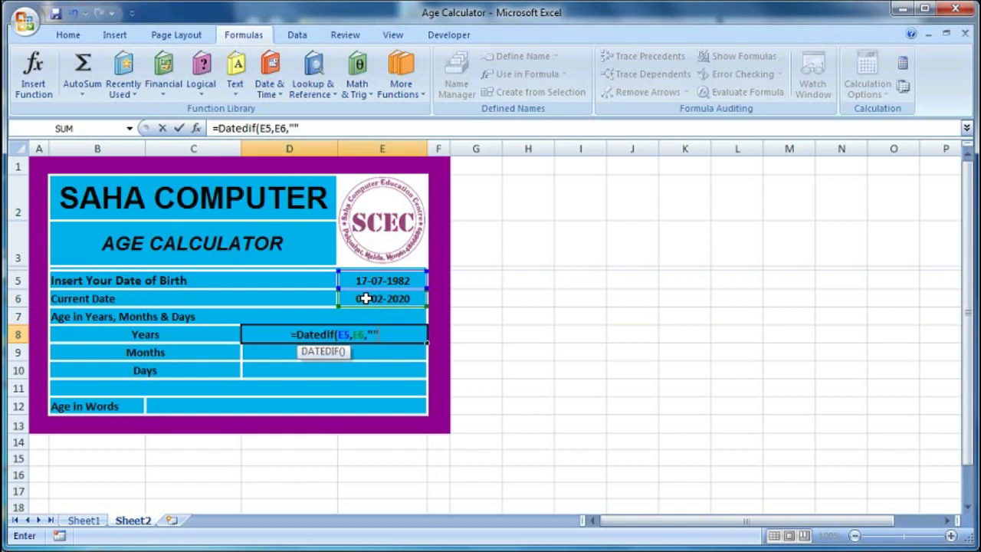
text())
key(Return)
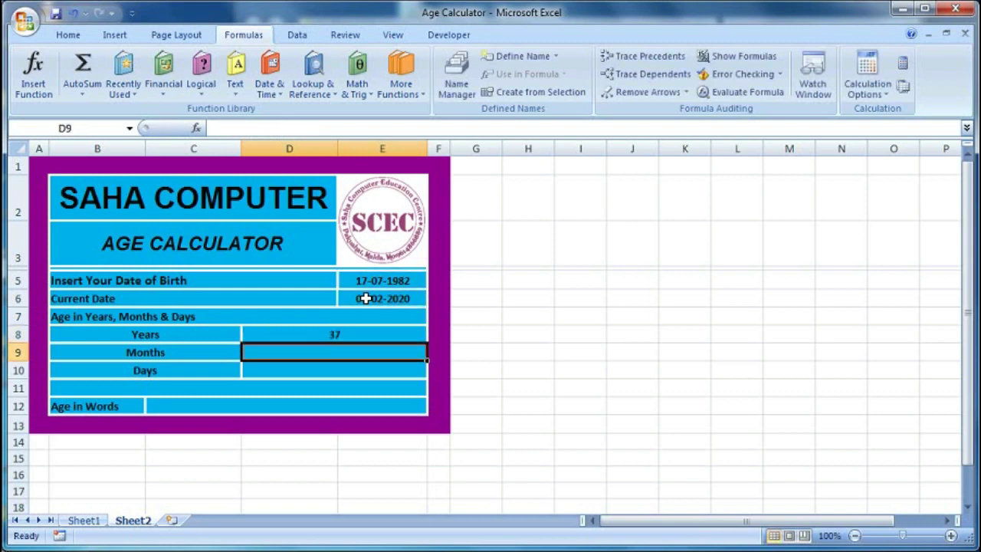
click(361, 332)
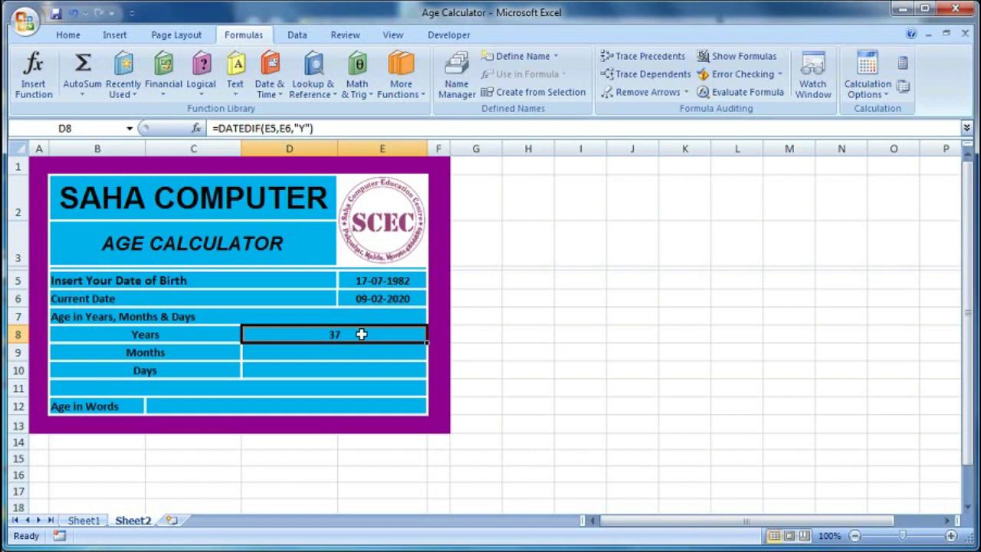
Step: Calculate the total months between the date of birth and the current date in cell D9 with =DATEDIF(E5,E6,"M")
click(383, 282)
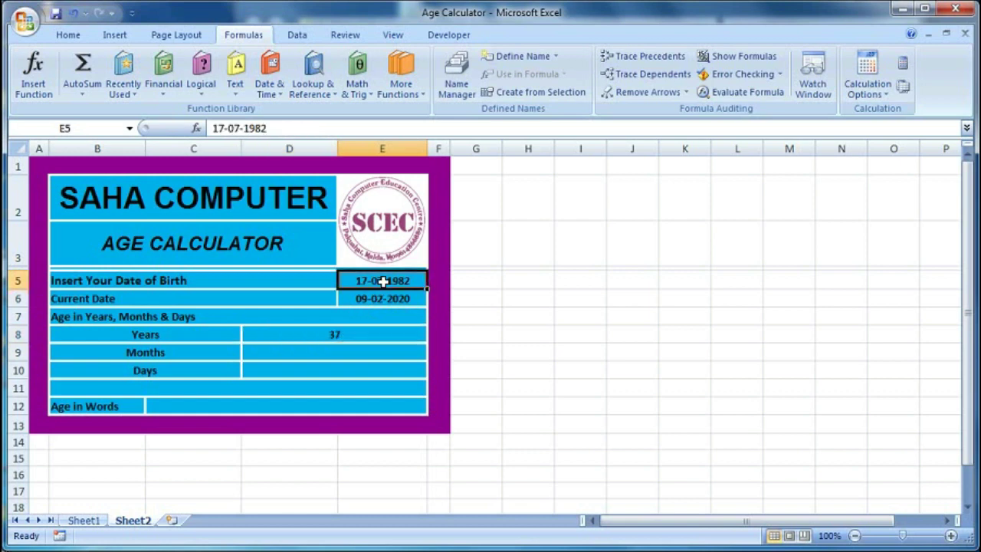
drag(383, 281, 382, 299)
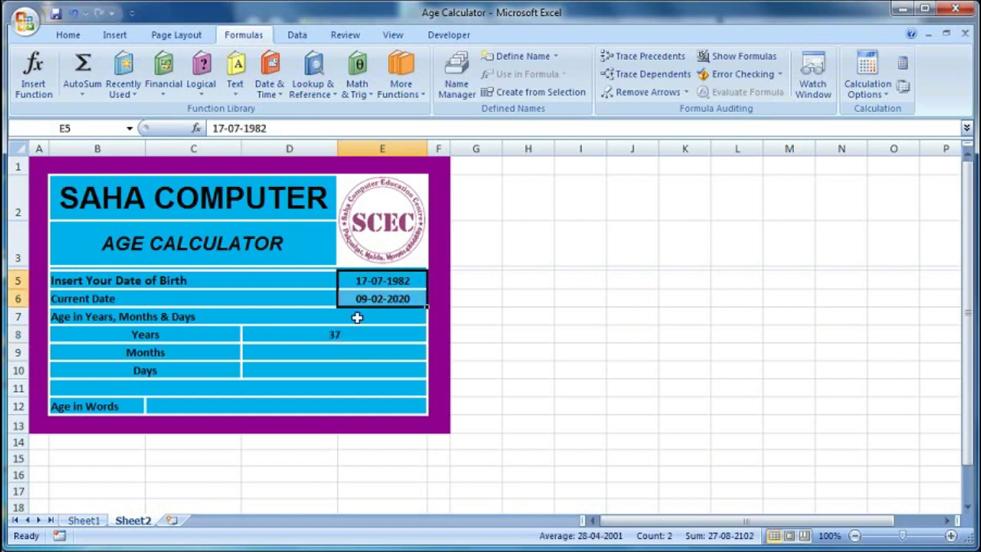
click(335, 350)
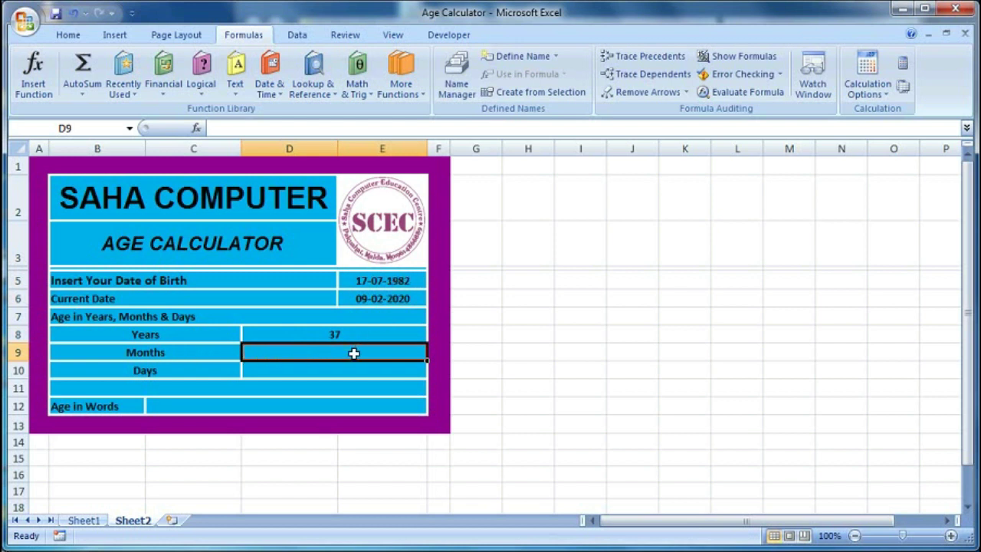
text(=Datedif()
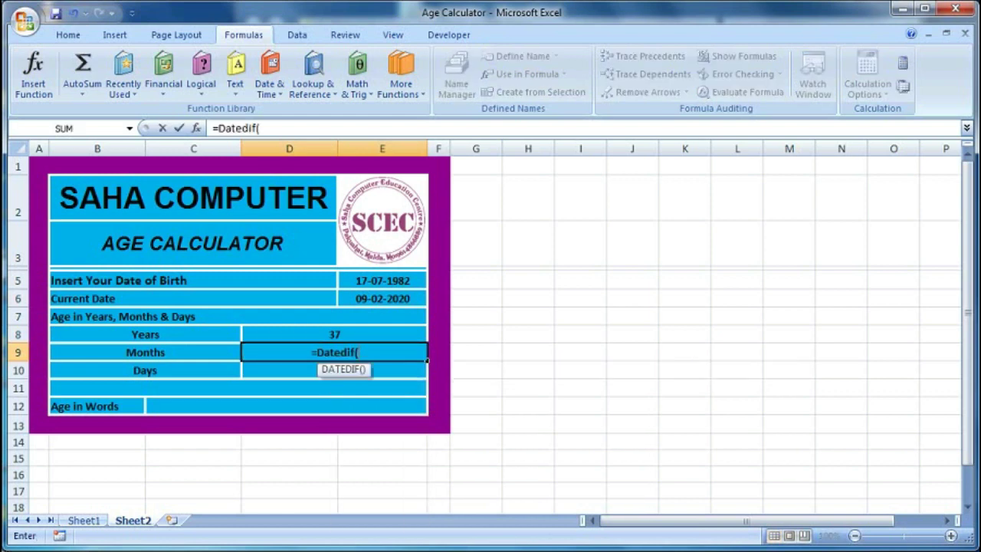
click(368, 281)
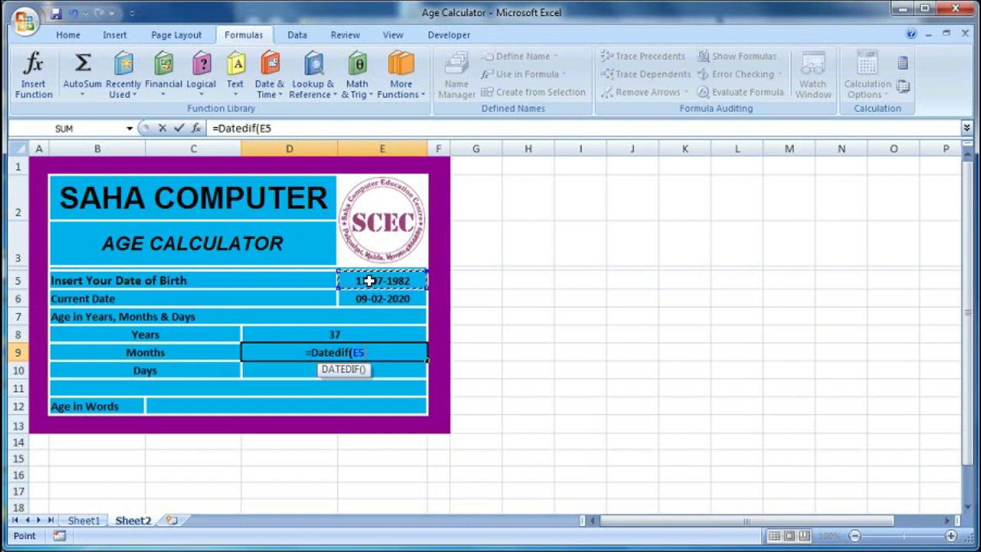
text(,)
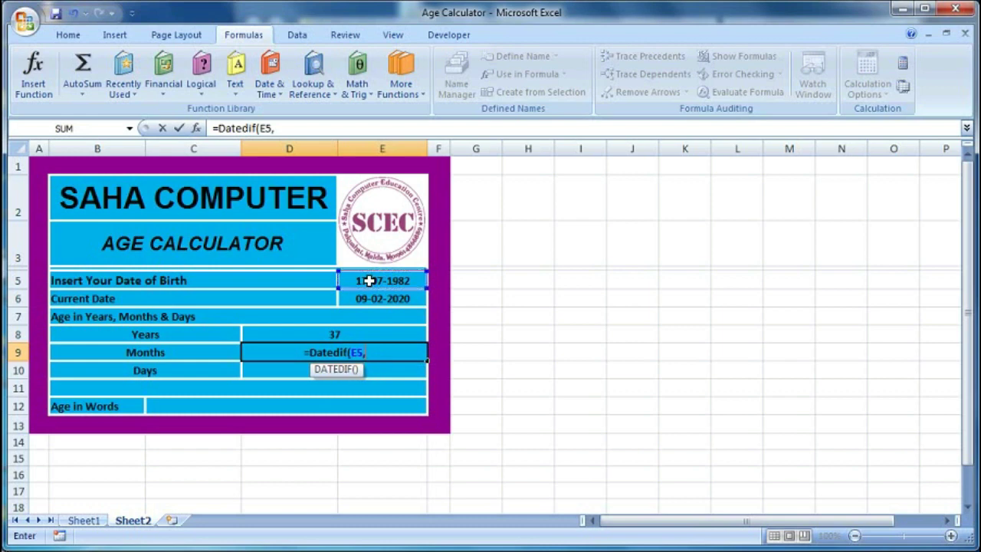
click(369, 300)
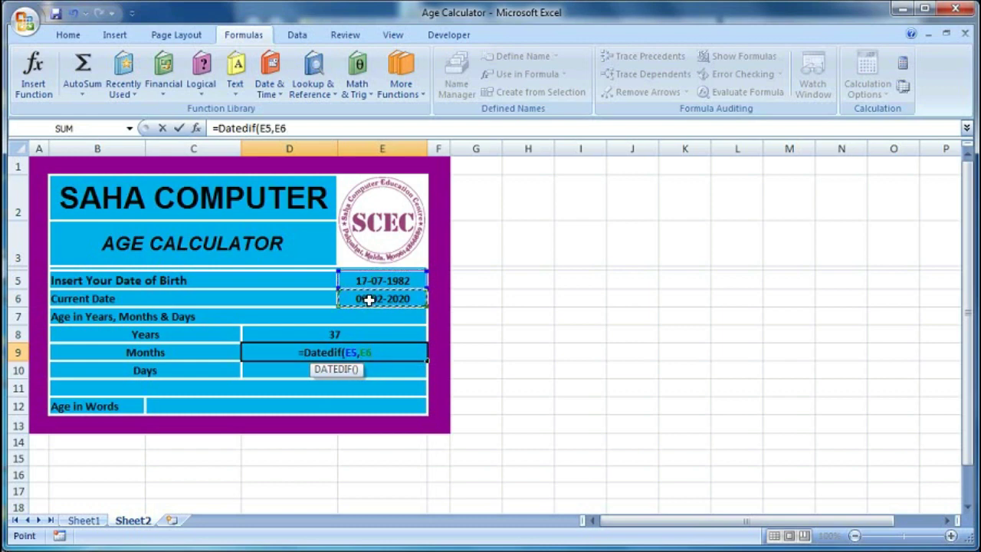
text(,")
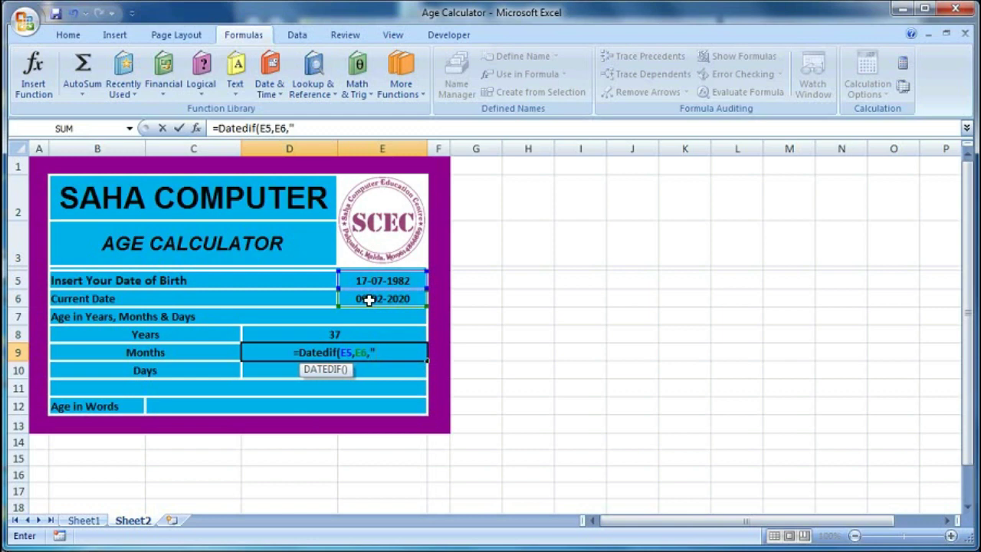
text(M)
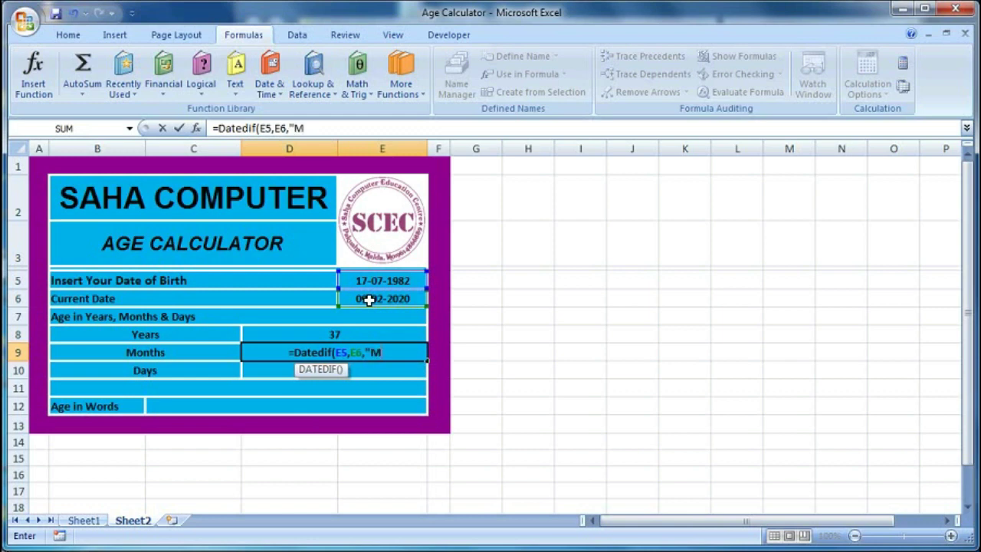
text(")
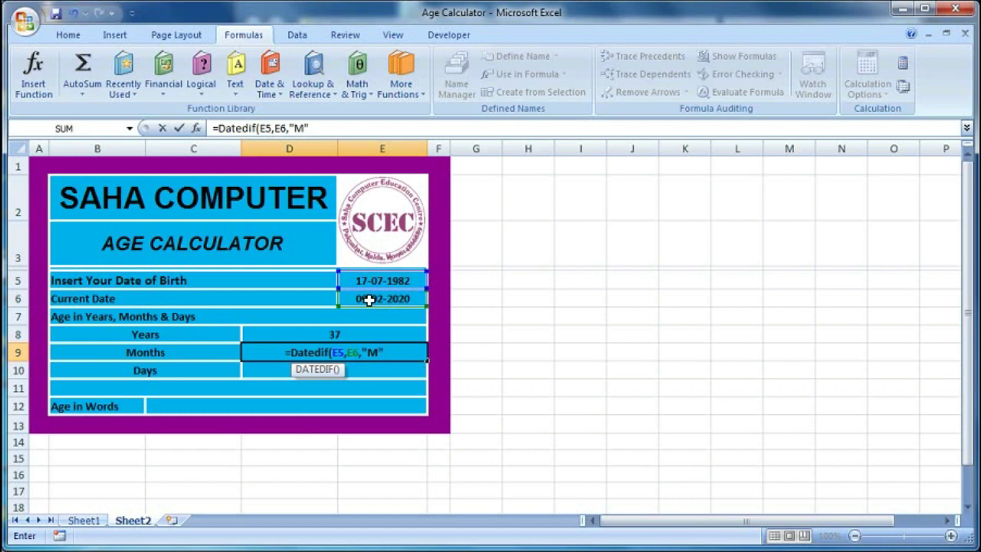
text())
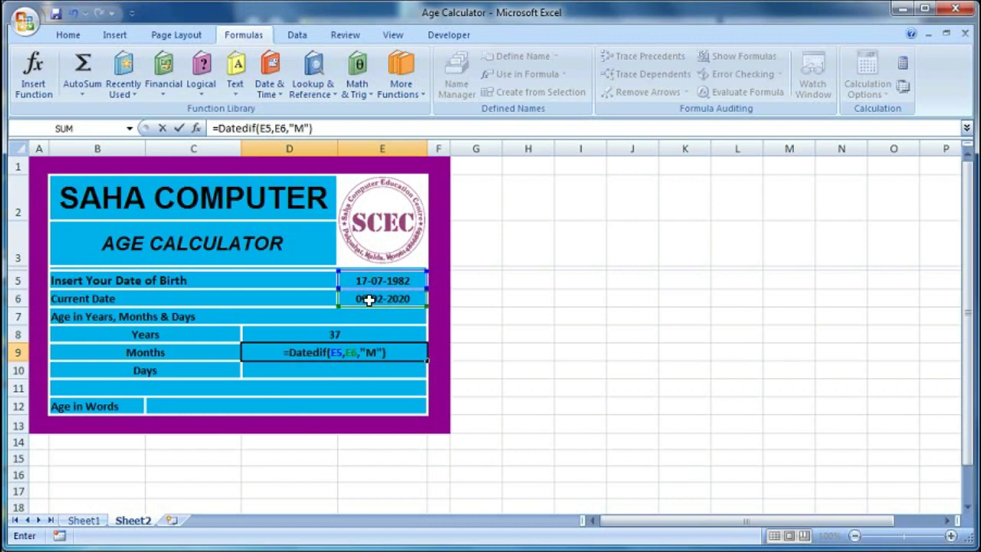
key(Return)
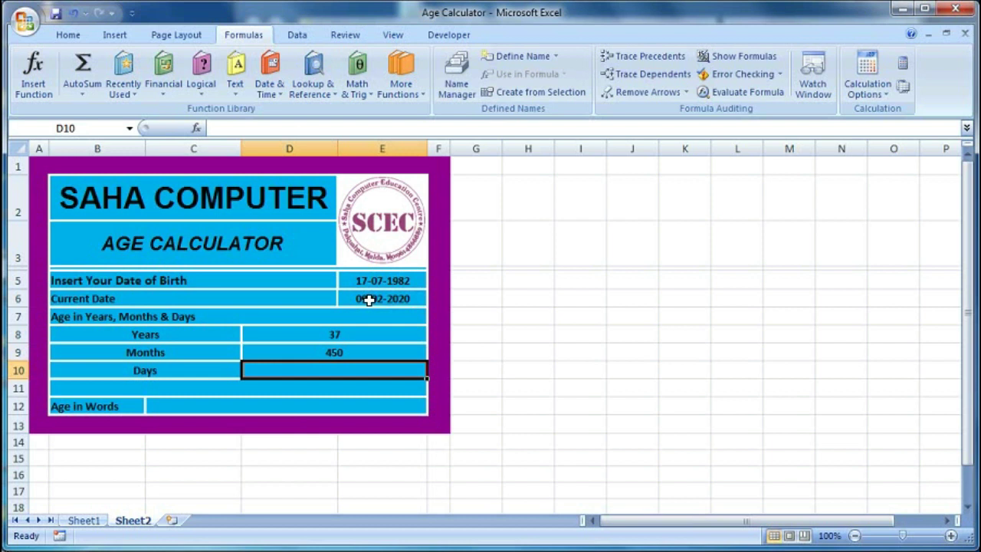
Step: Calculate the total days between the two dates in cell D10 with the formula =DATEDIF(E5,E6,"D")
drag(372, 282, 370, 292)
click(335, 367)
drag(379, 283, 382, 302)
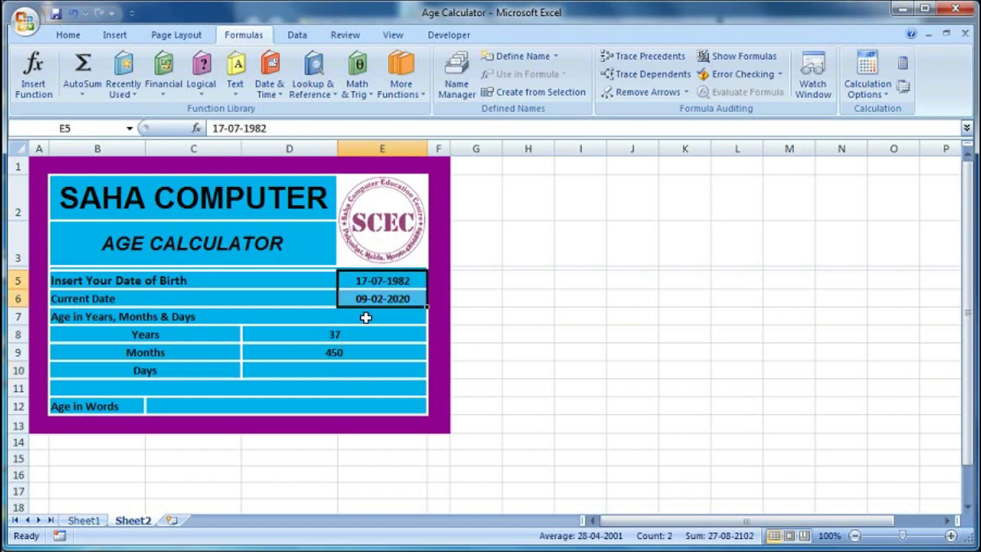
click(343, 369)
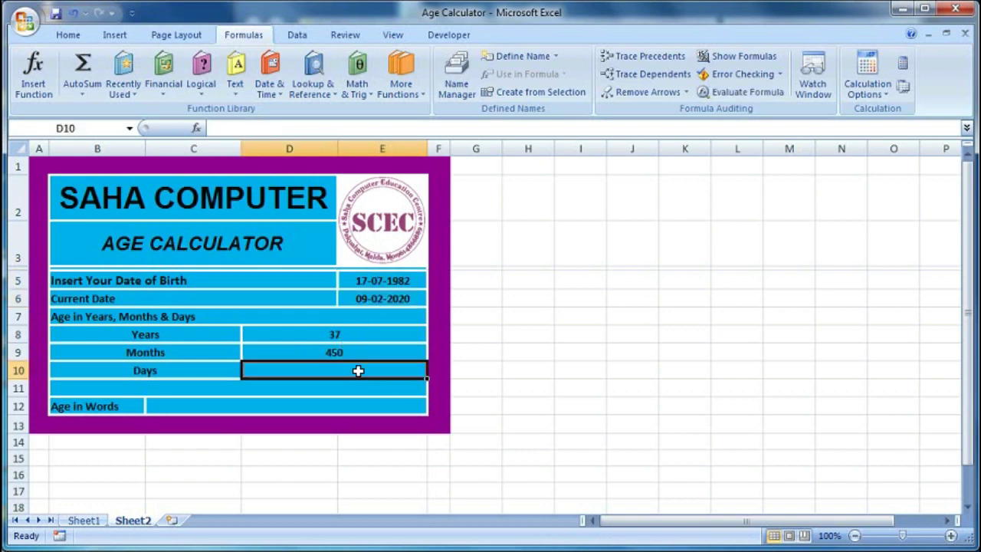
text(=da)
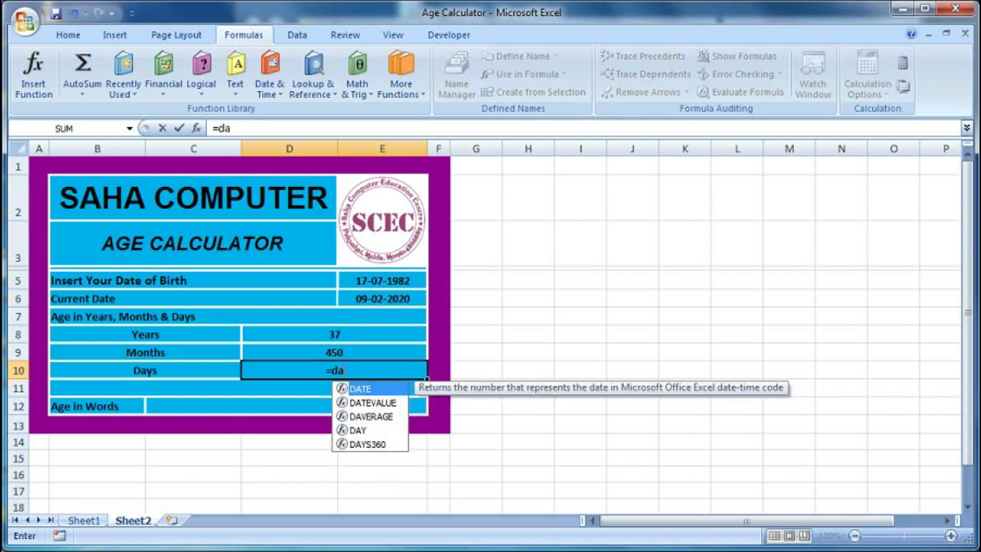
text(tedif)
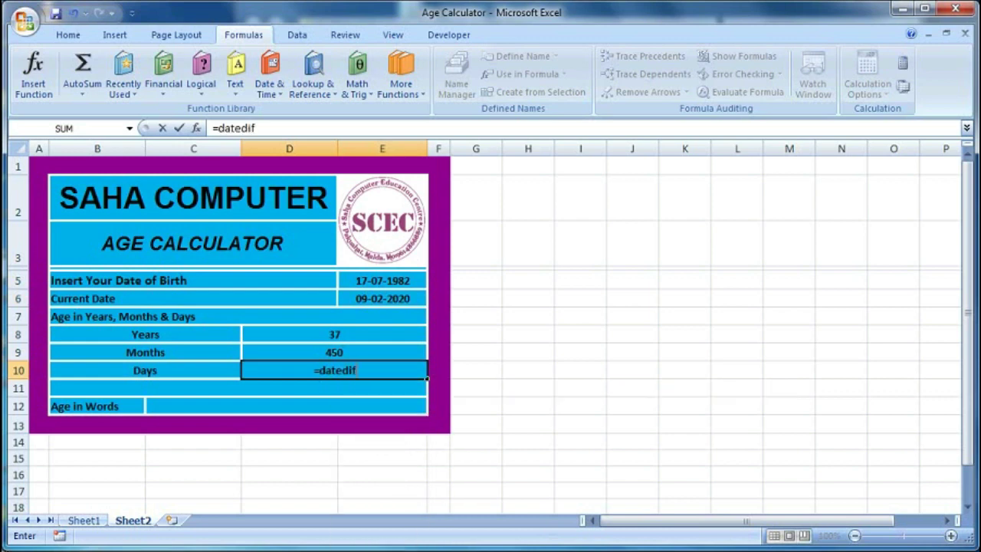
text(()
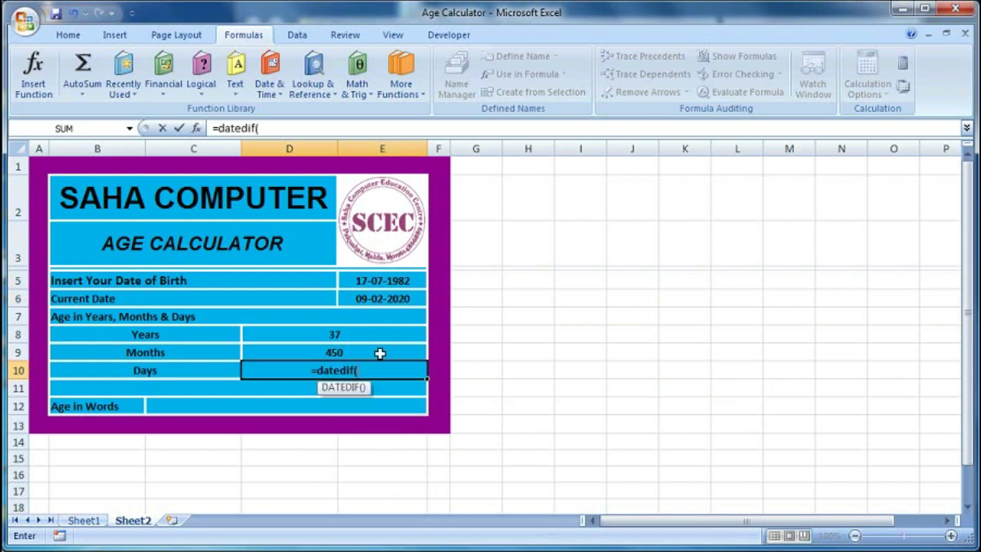
click(394, 283)
text(,)
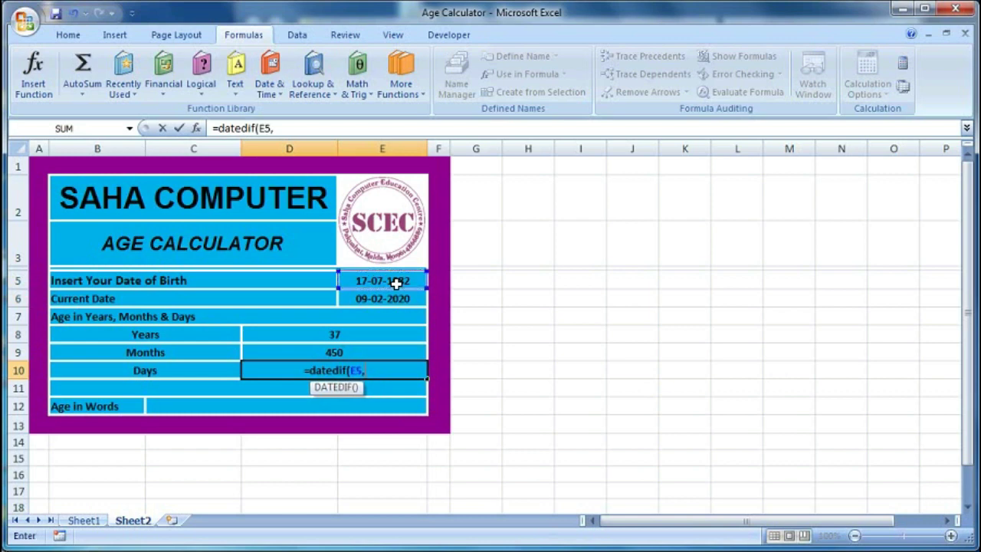
click(391, 298)
text(,)
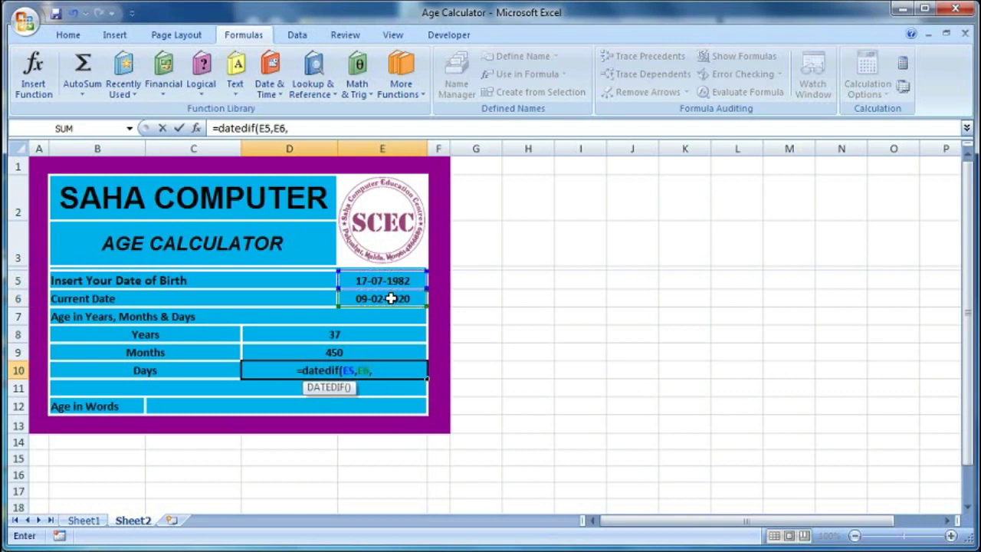
text(")
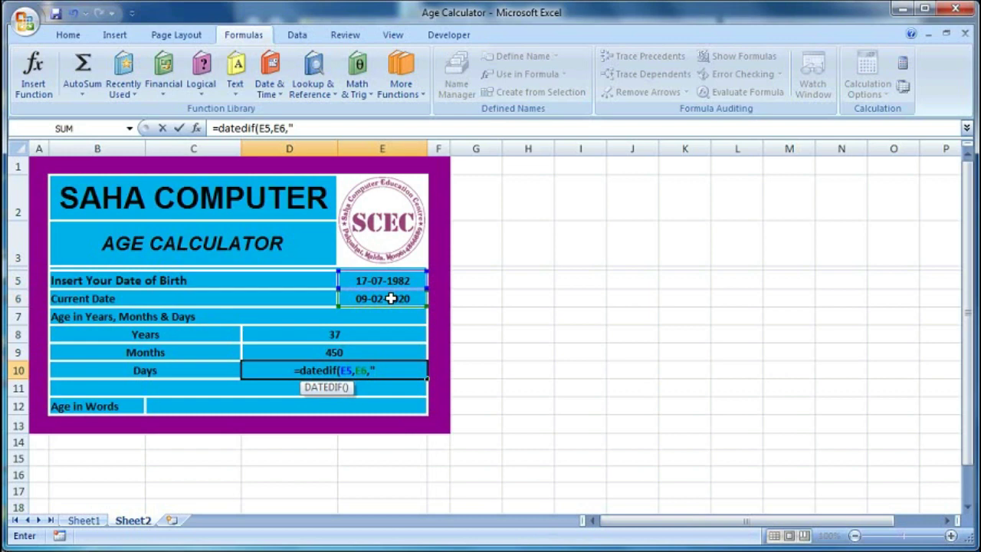
text(D)
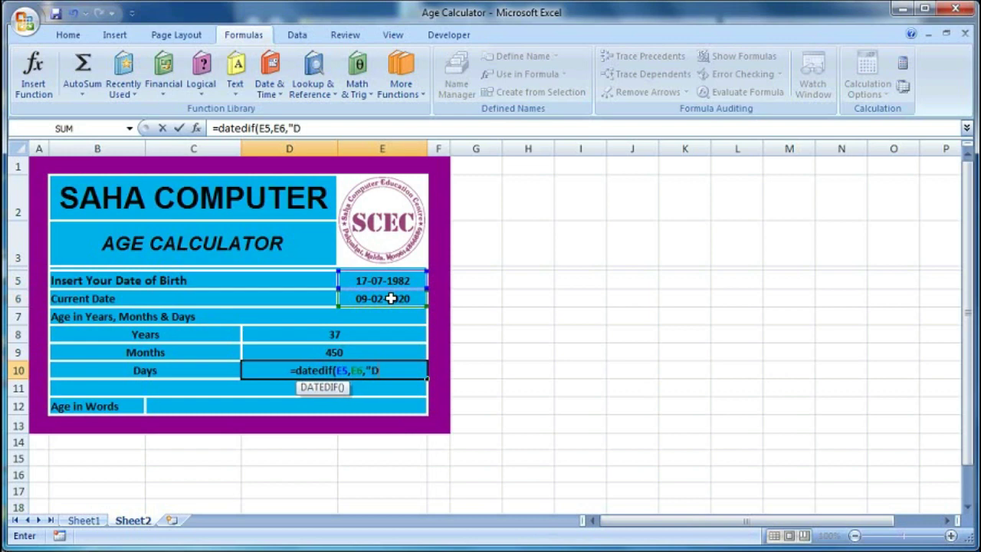
text("))
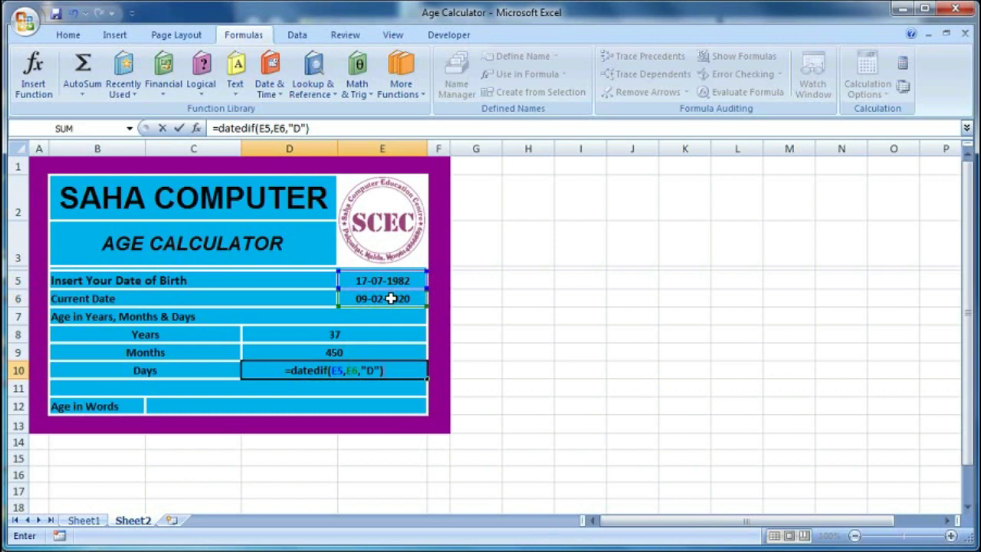
key(Return)
click(381, 373)
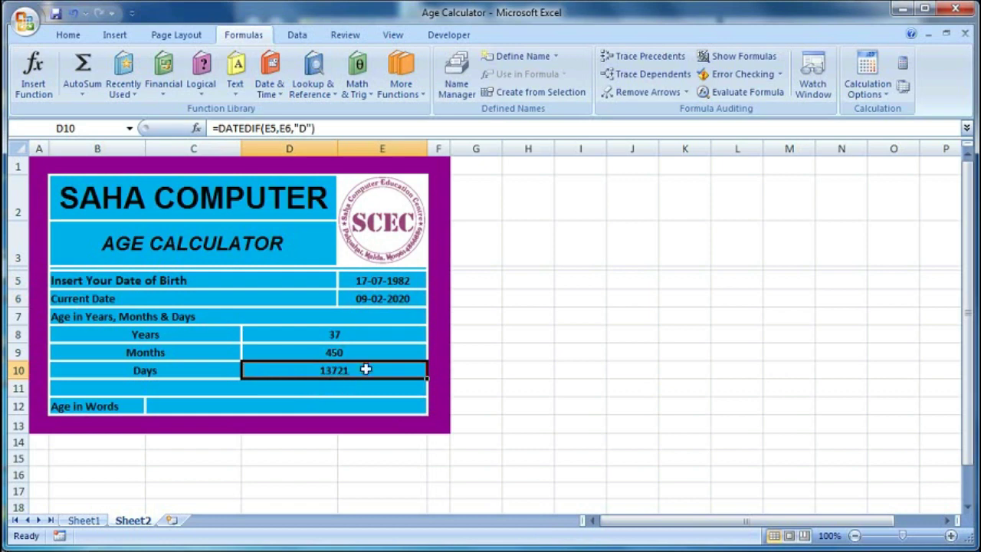
Step: Review the two date cells E5 and E6 and the year, month and day formulas in D8 to D10
drag(397, 279, 394, 296)
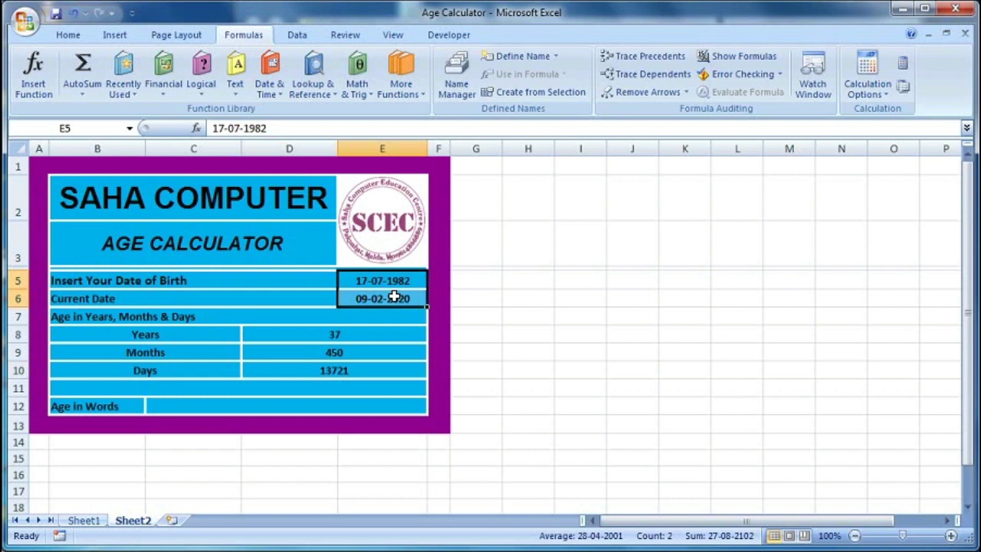
click(393, 282)
click(394, 295)
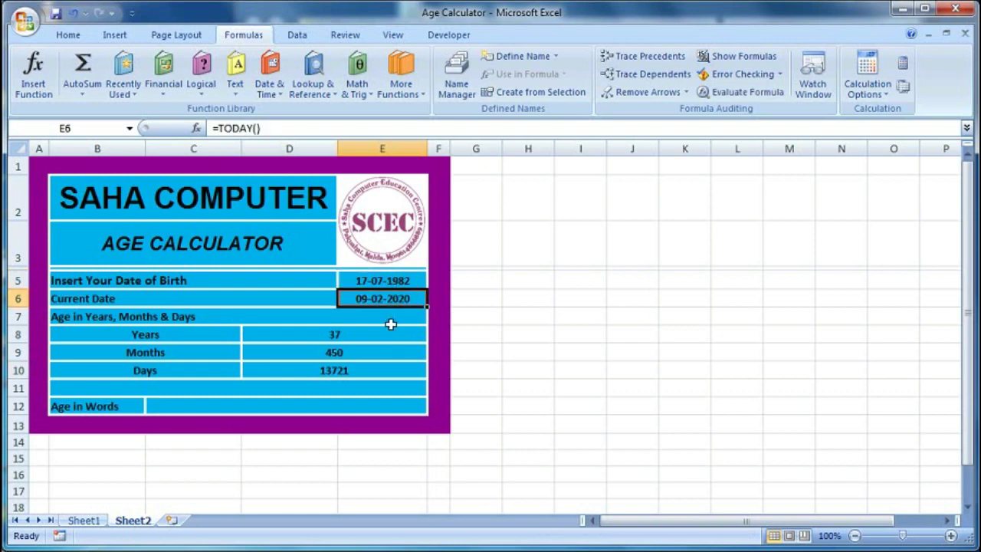
drag(353, 334, 350, 364)
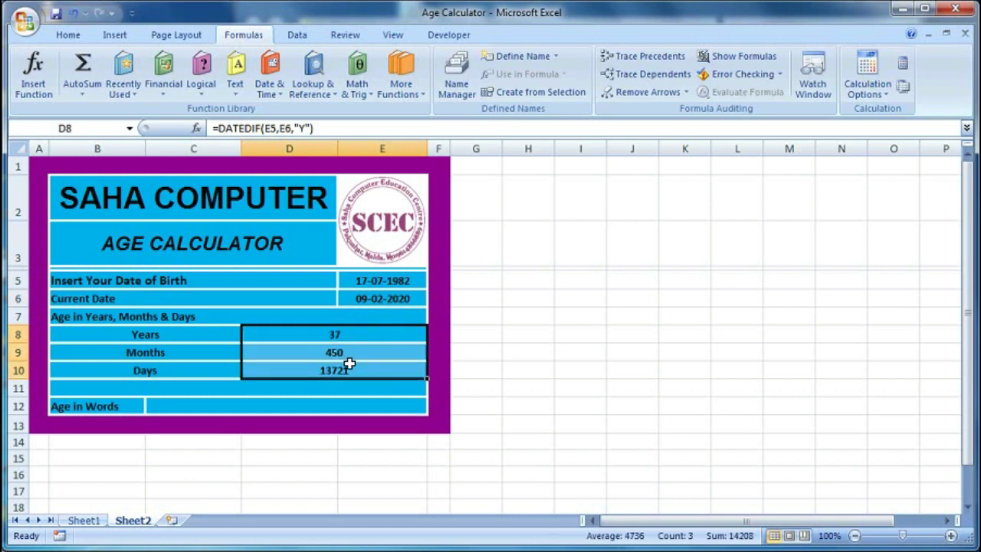
click(311, 334)
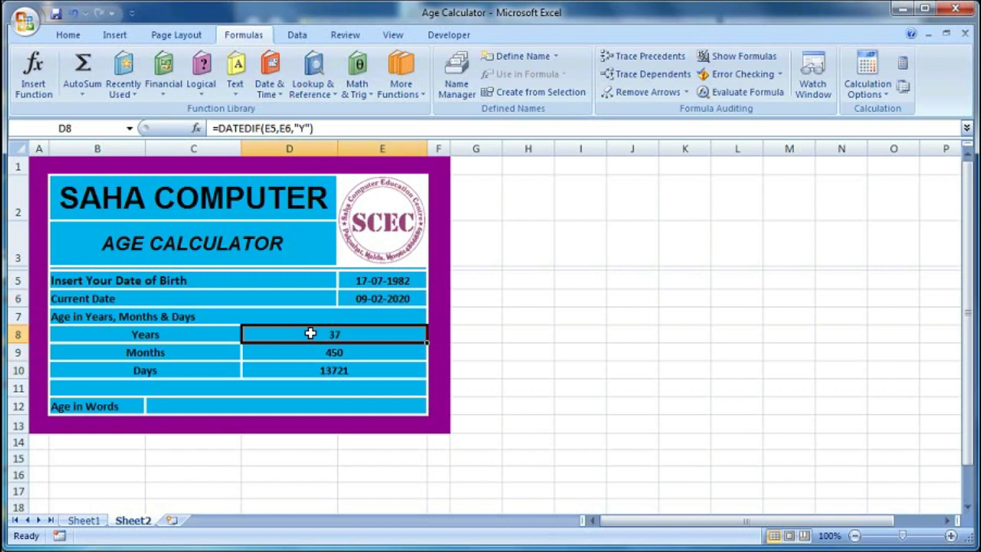
click(310, 352)
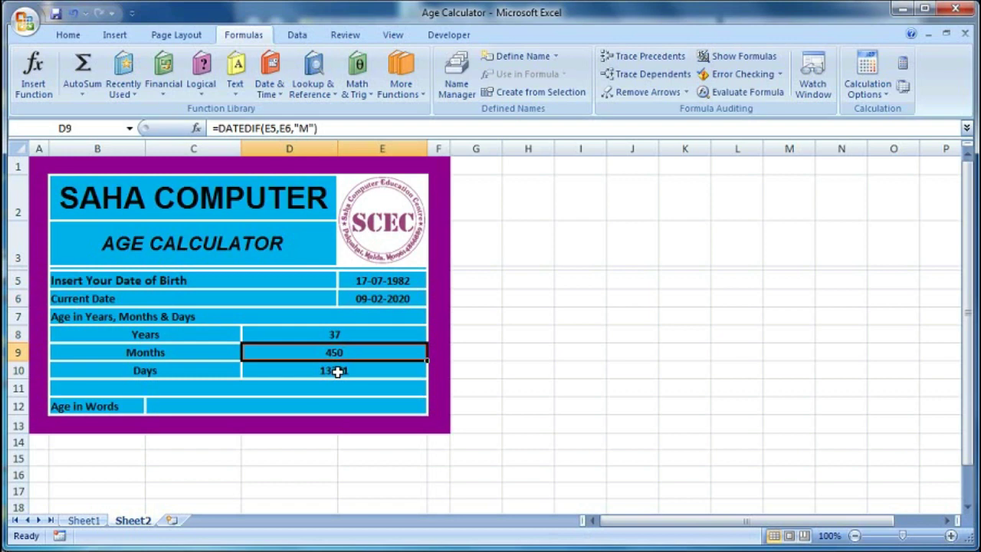
click(337, 371)
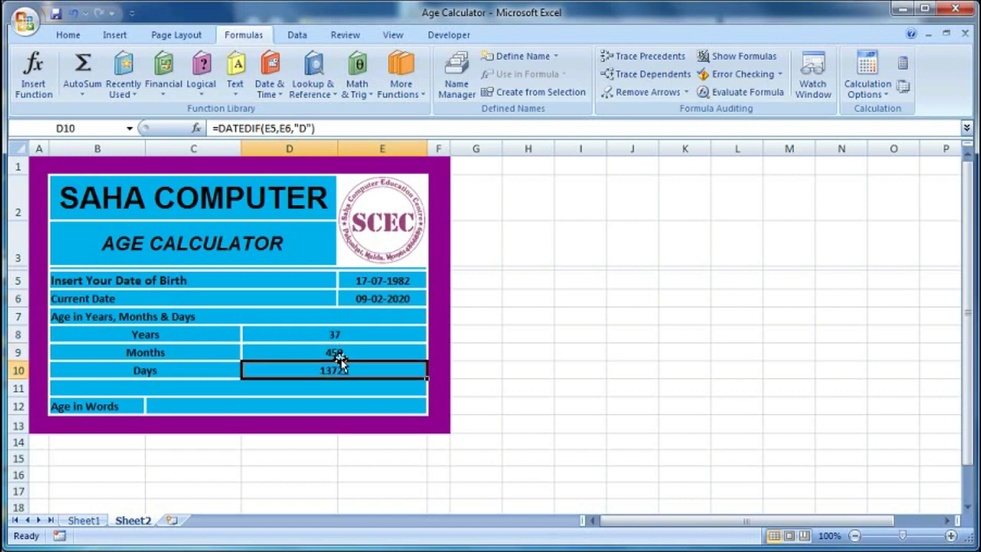
click(340, 336)
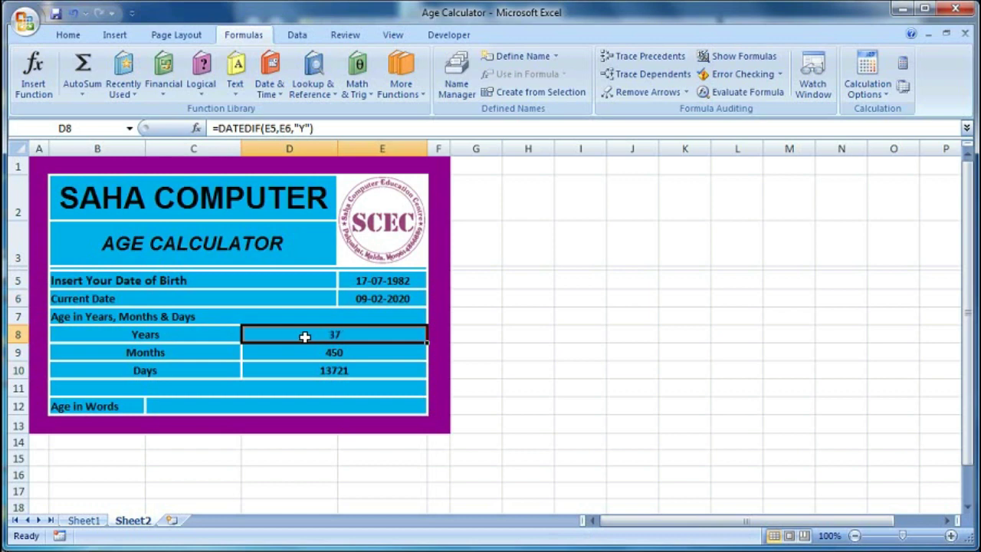
Step: Change the unit in the Months formula in D9 to "YM" so it counts only the months beyond full years
click(339, 350)
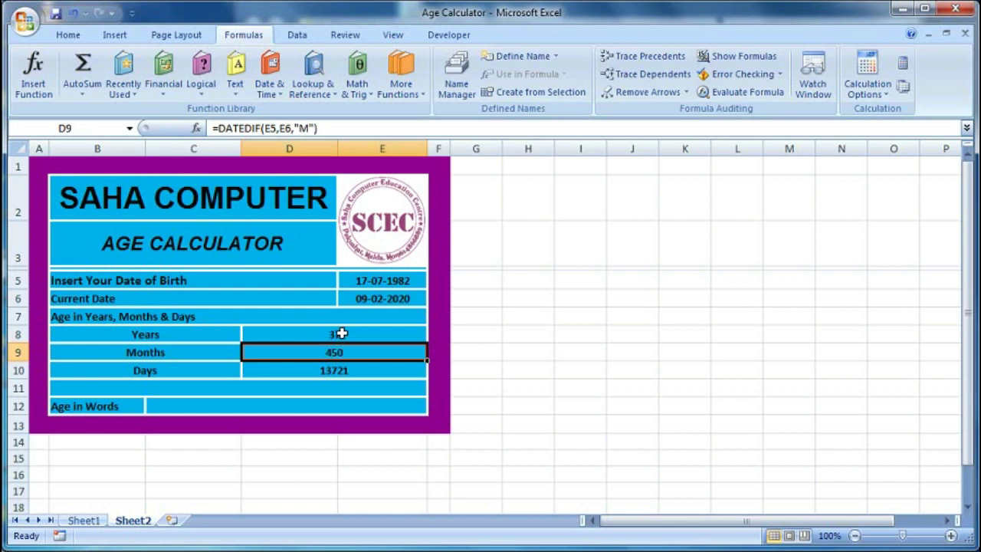
double_click(342, 349)
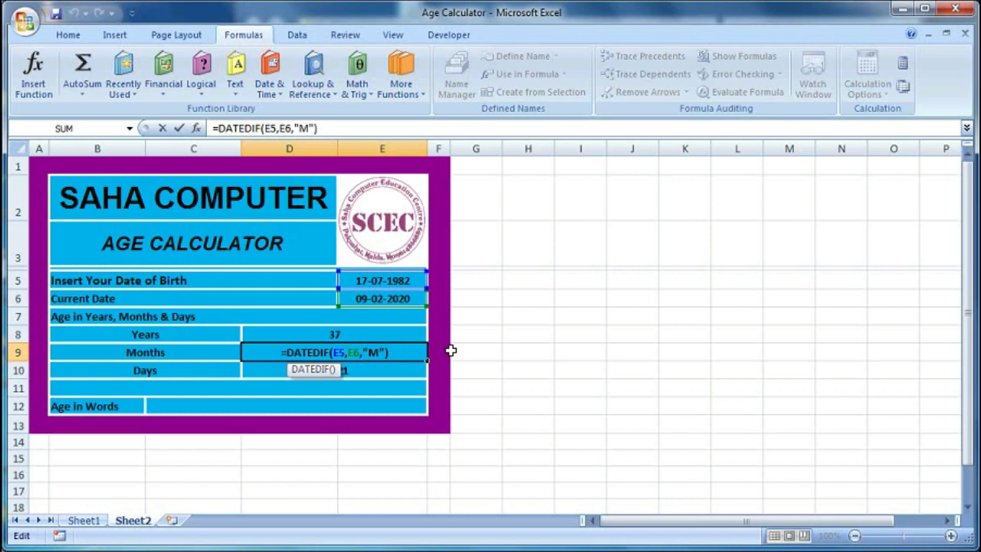
text(y)
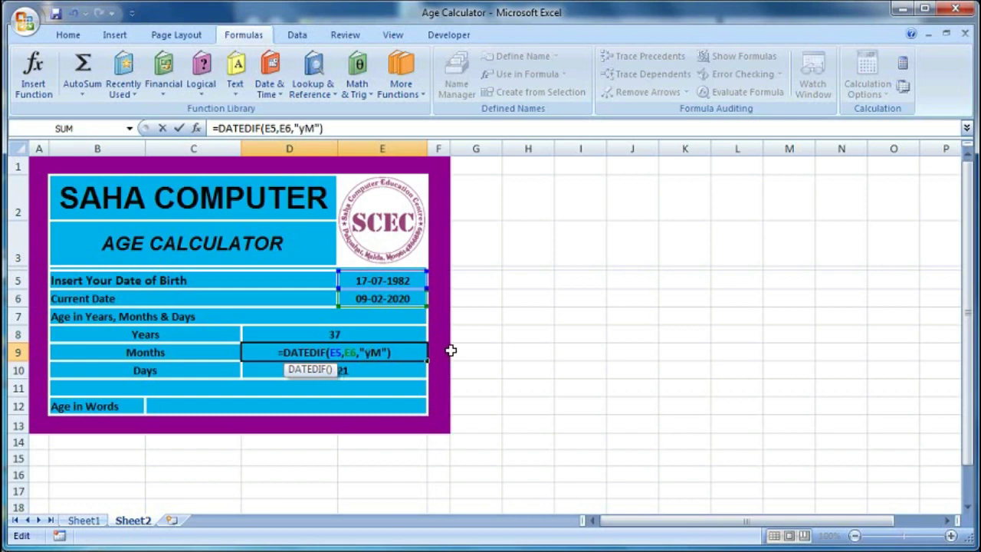
key(BackSpace)
text(Y)
key(Return)
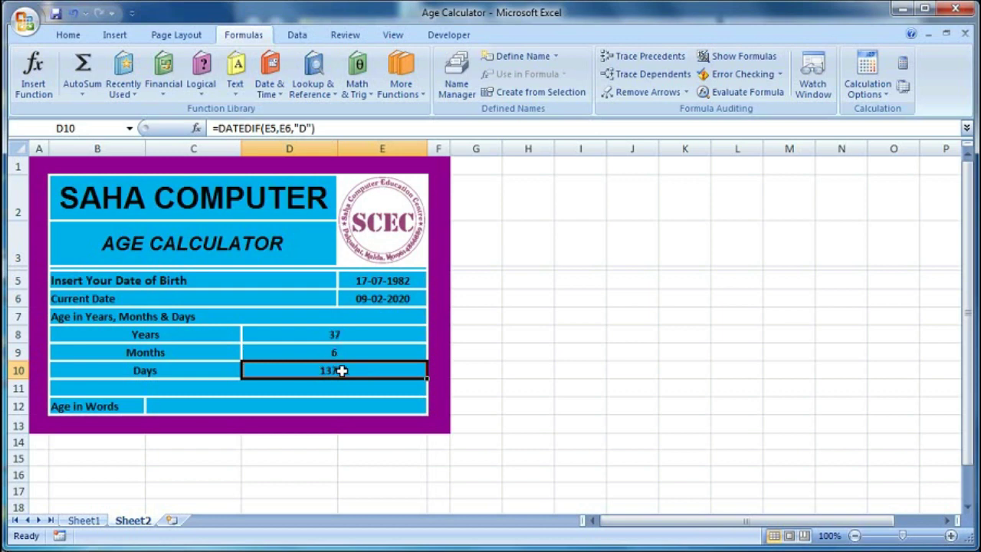
Step: Change the unit in the Days formula in D10 to "MD" so it counts only the days beyond full months
double_click(341, 370)
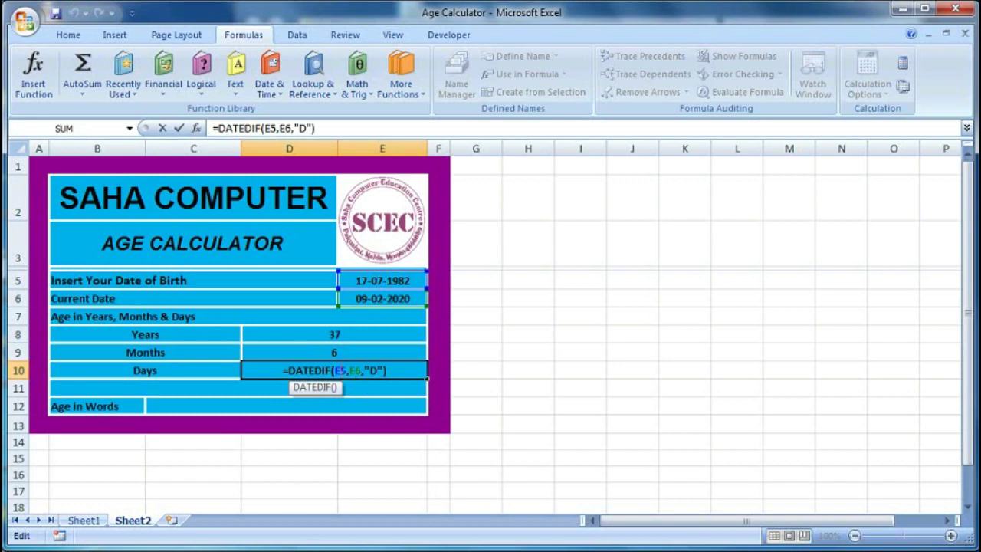
text(M)
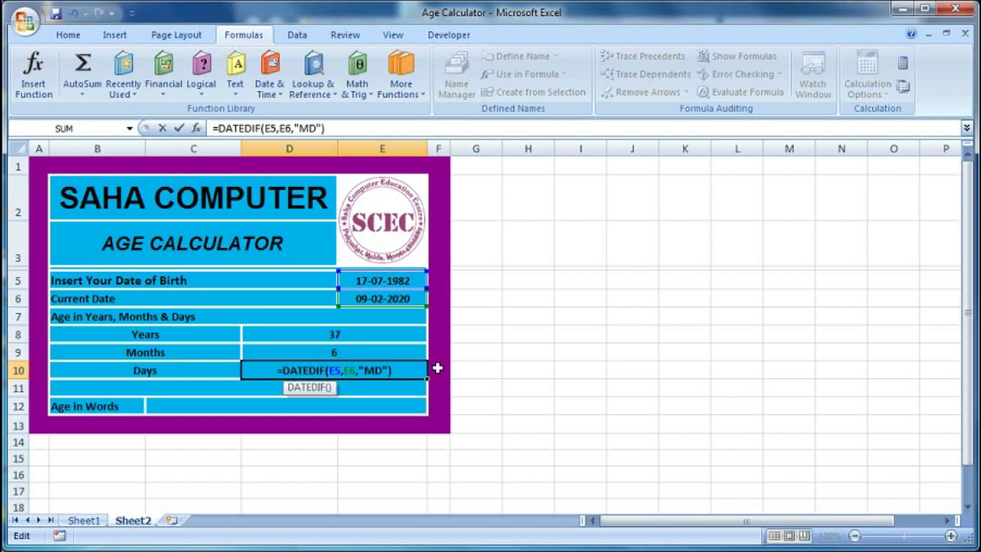
key(Return)
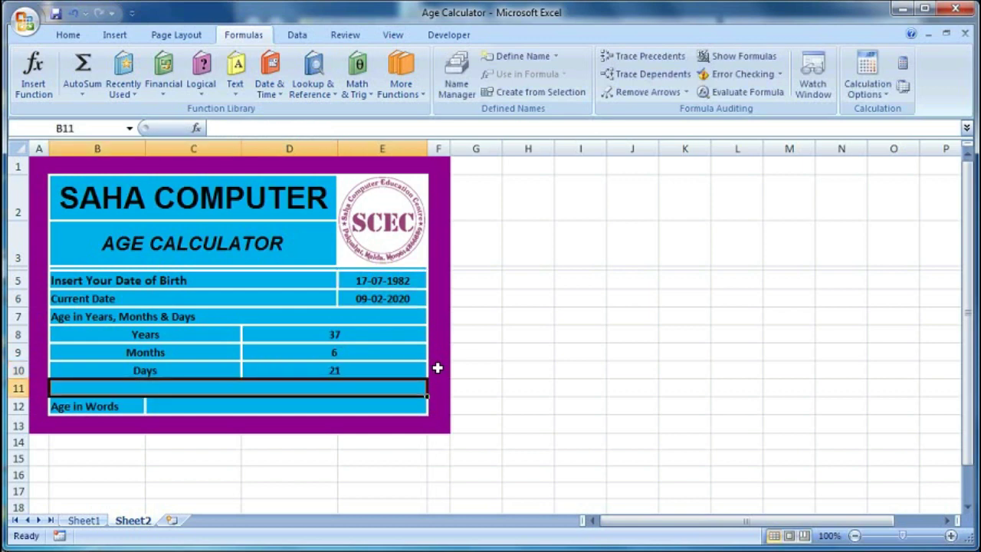
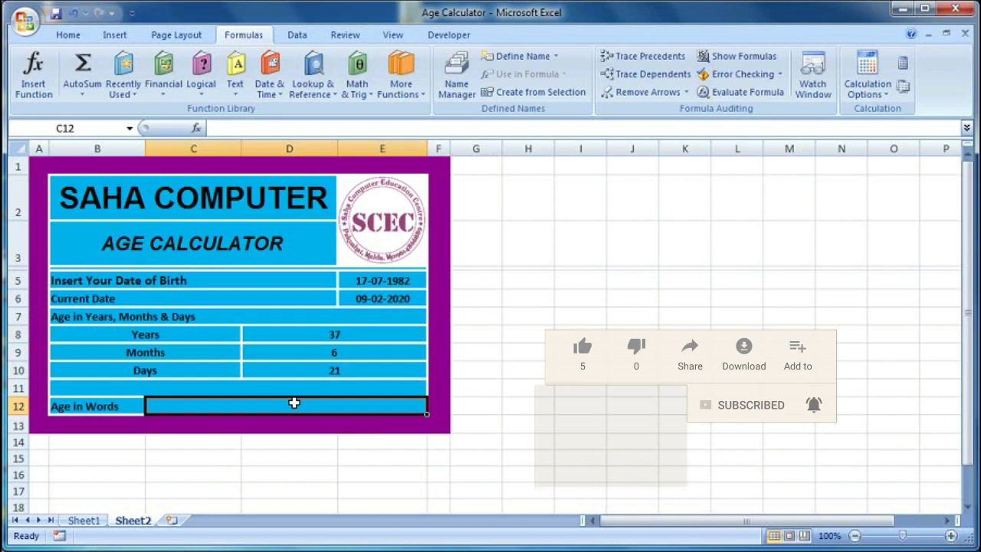
Step: Start the Age in Words formula in cell C12 with =Datedif(E5,E6,"Y") for the full years
text(=Dated)
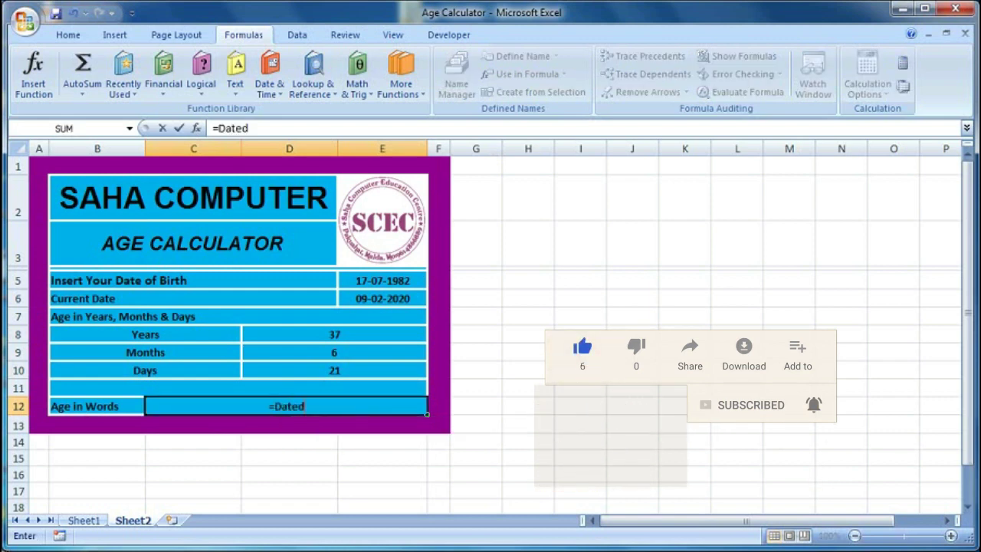
text(if()
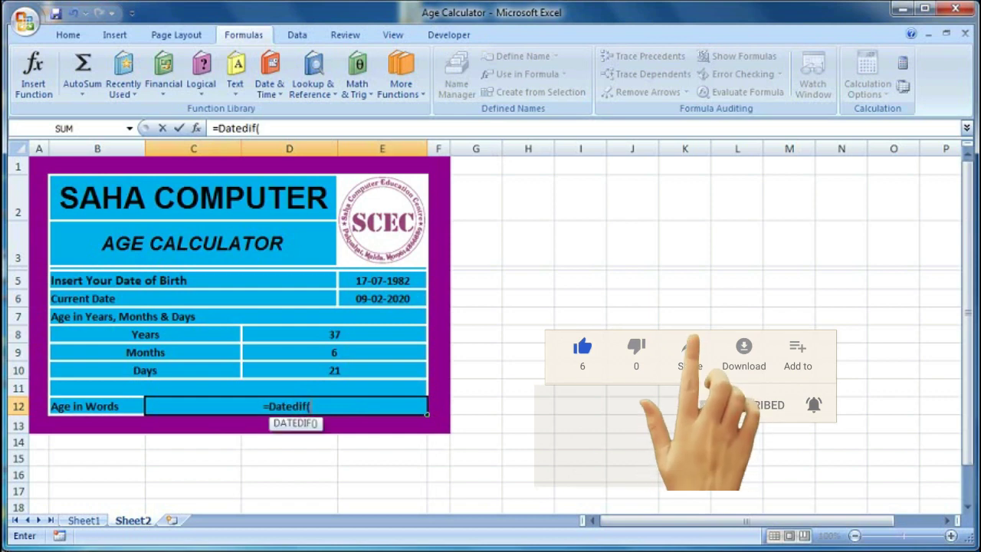
click(406, 282)
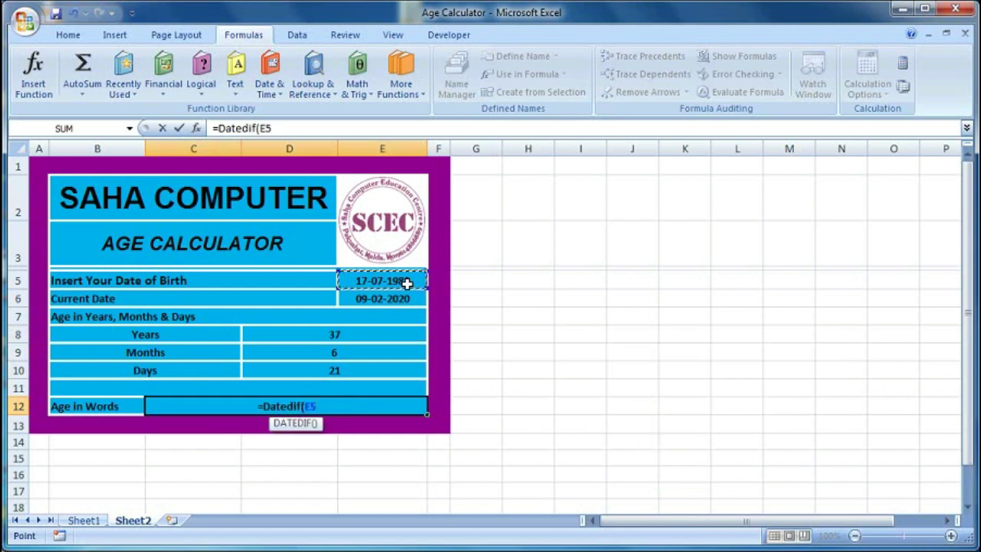
text(,)
click(393, 300)
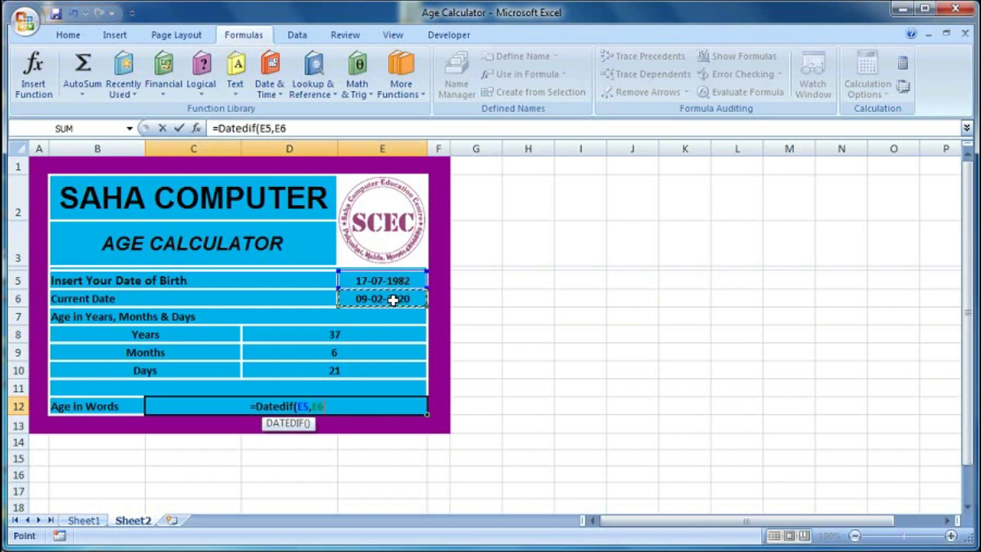
text(,)
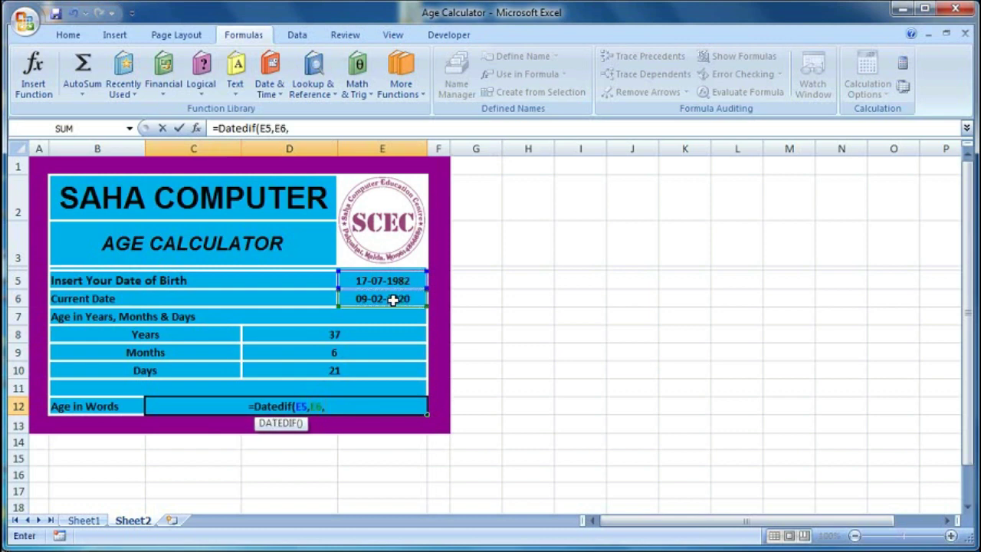
text("Y")
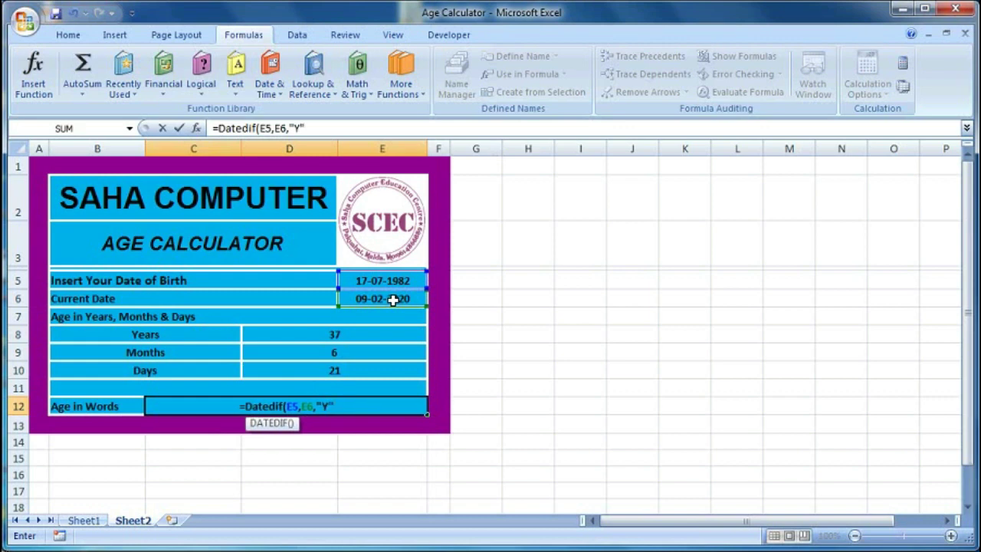
text())
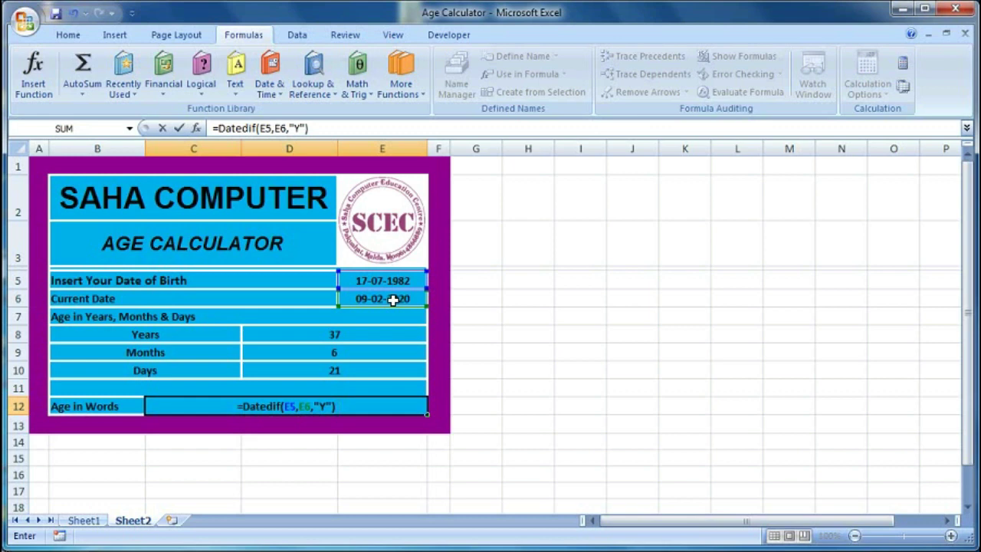
Step: Join the text "Years" to the Datedif result in C12 with &, and add another & after it
text(")
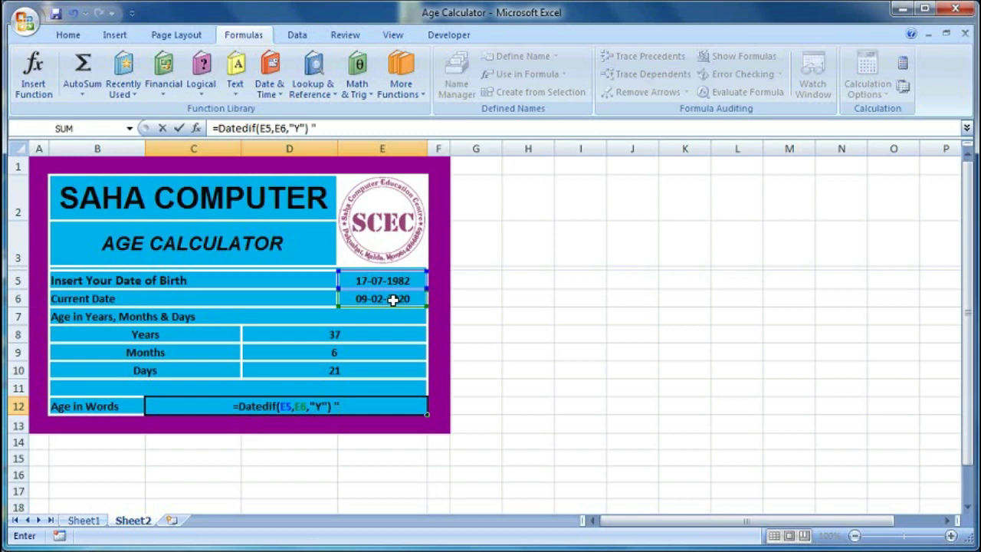
text(Years)
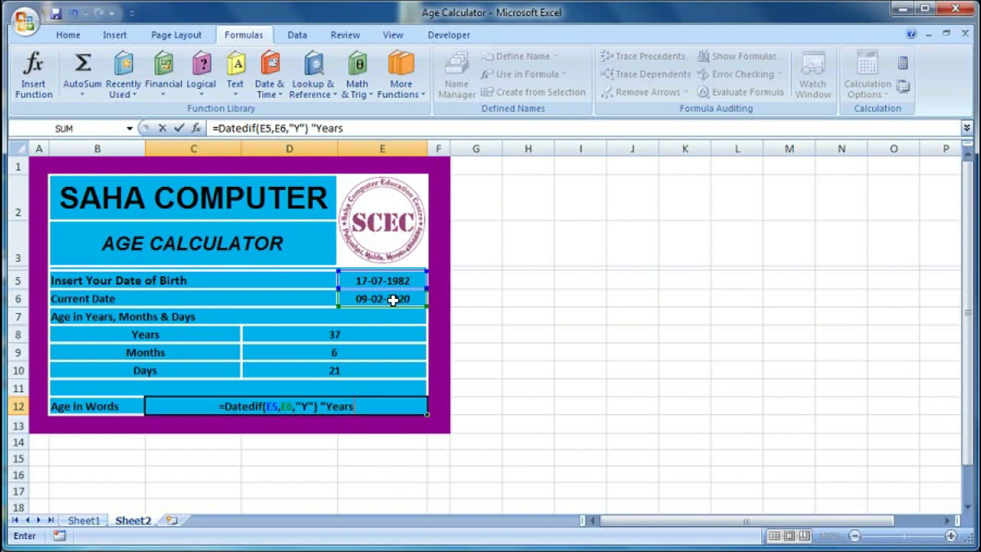
text(")
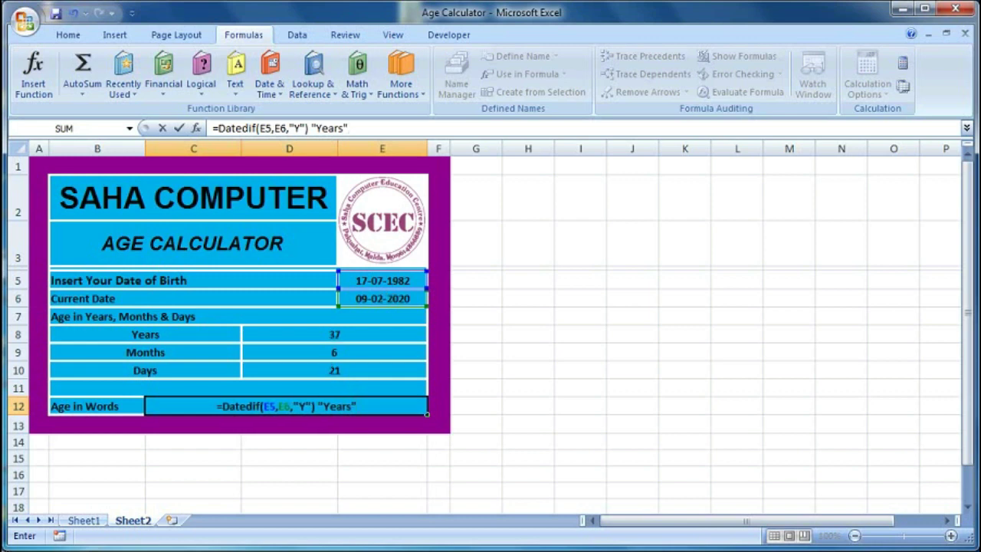
key(F2)
text(&)
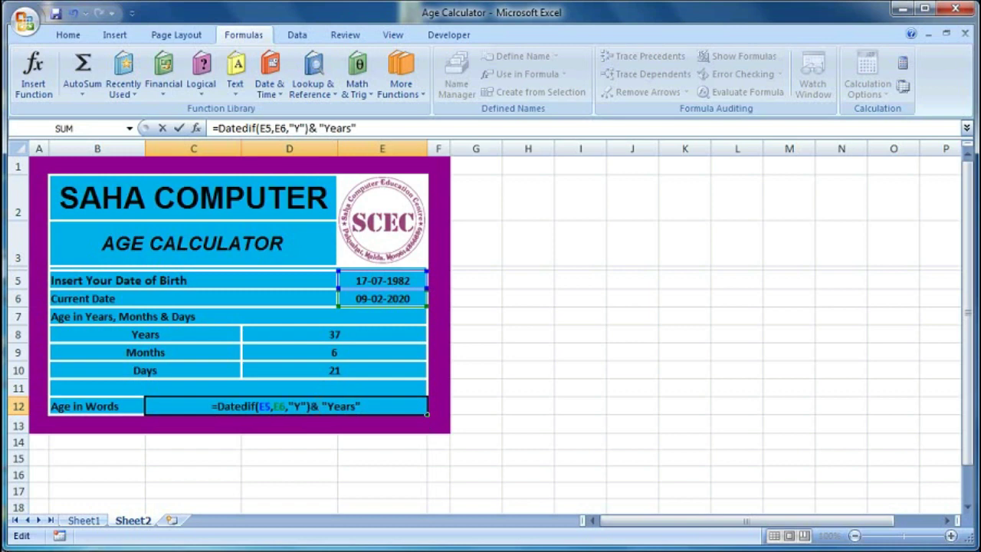
text( "Years" &)
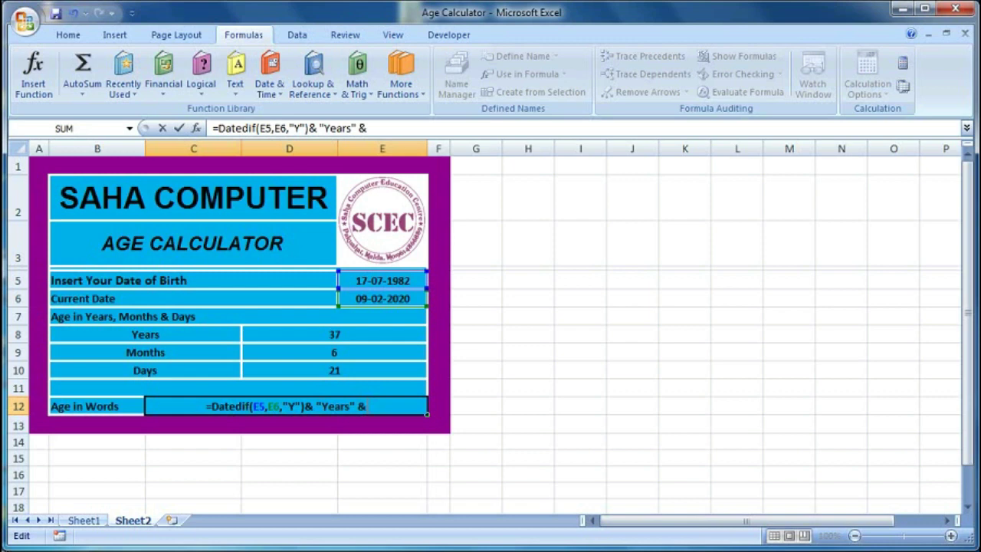
Step: Extend the C12 formula with datedif(E5,E6,"YM") for the remaining months
text(dated)
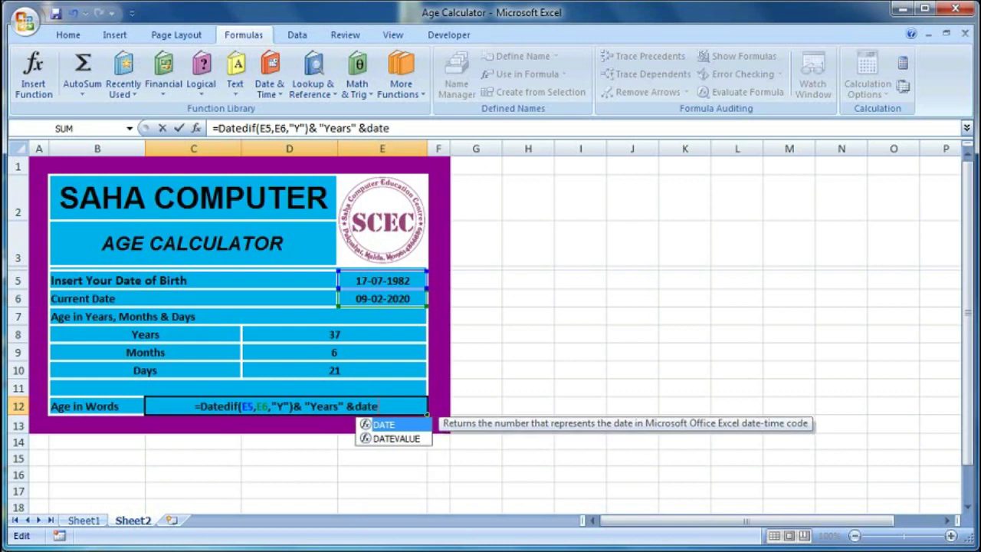
text(i)
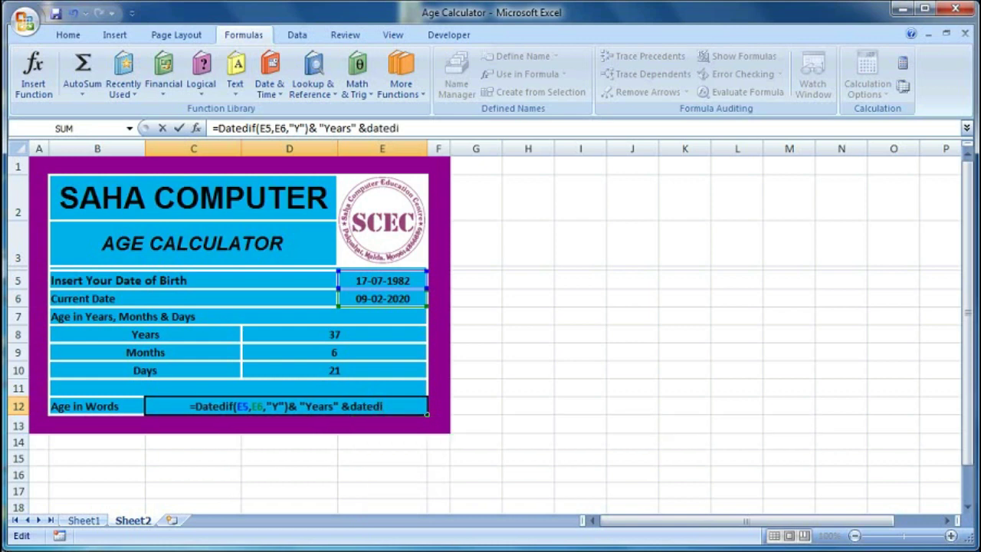
text(f()
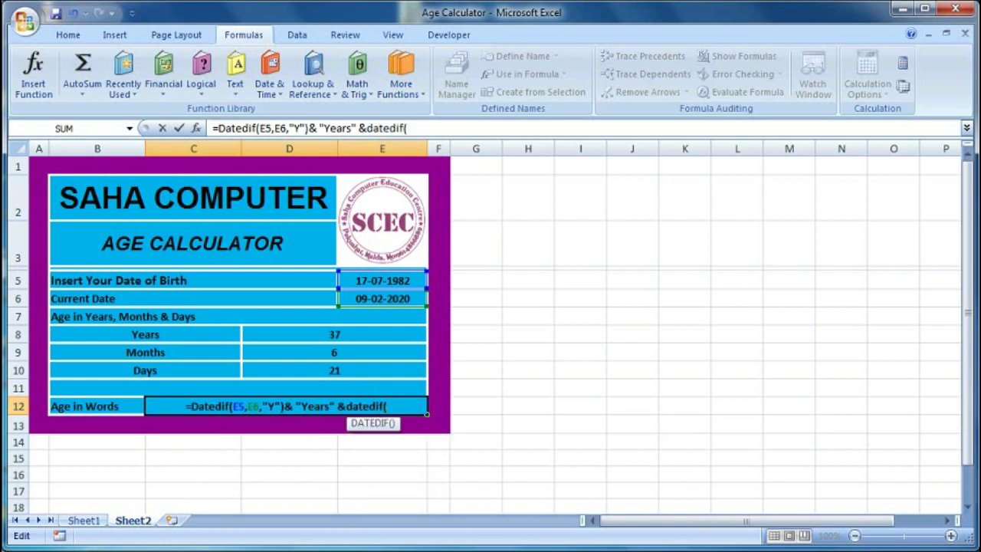
click(395, 282)
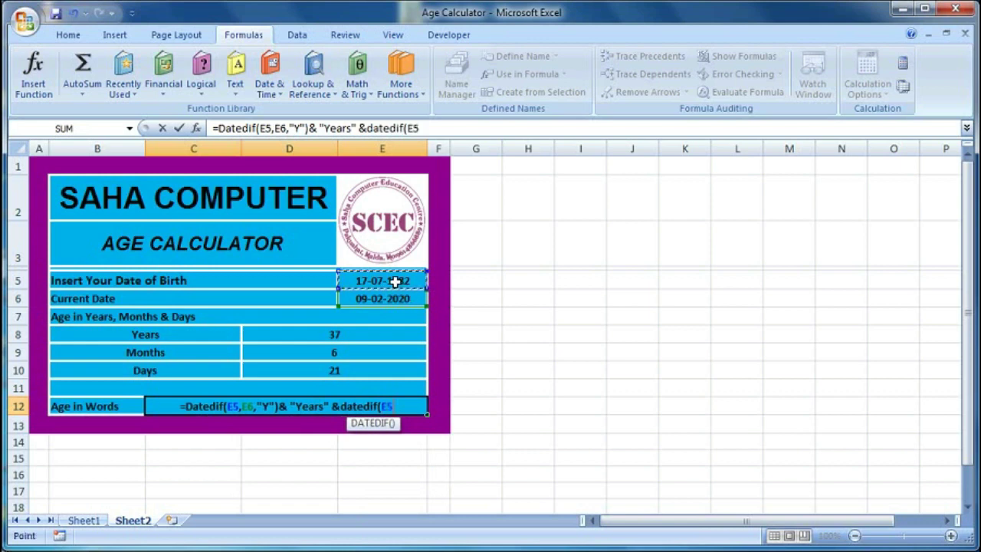
text(,)
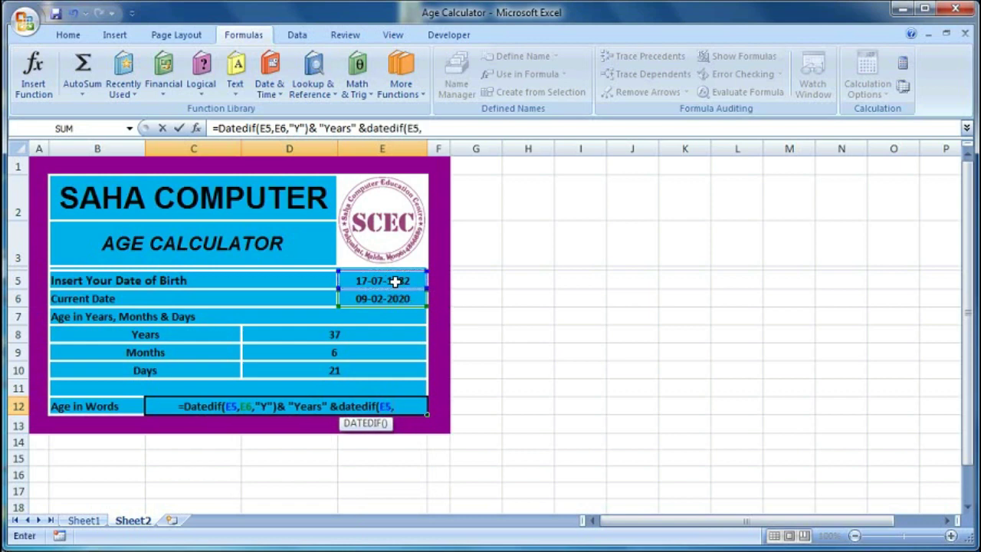
click(390, 298)
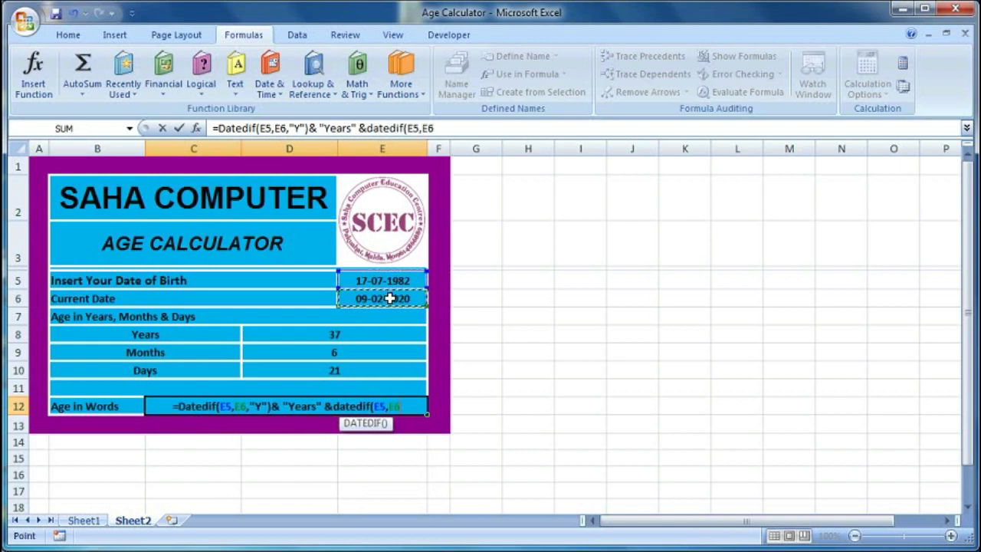
text(,")
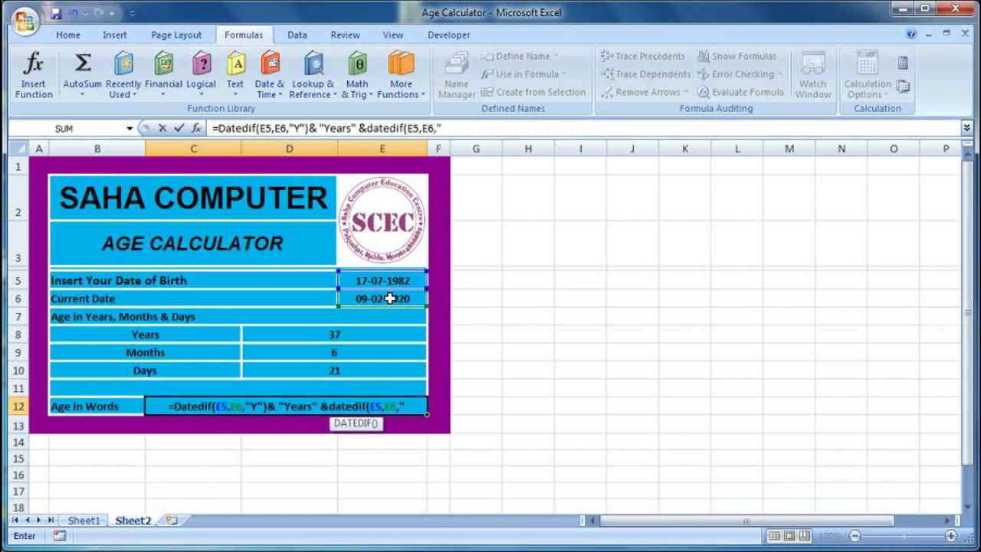
text(YM)
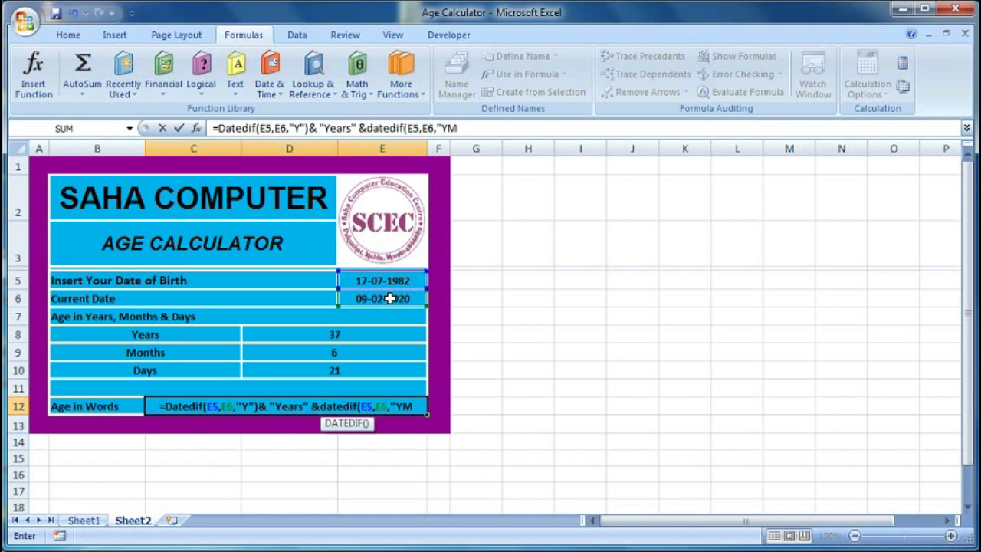
text(")
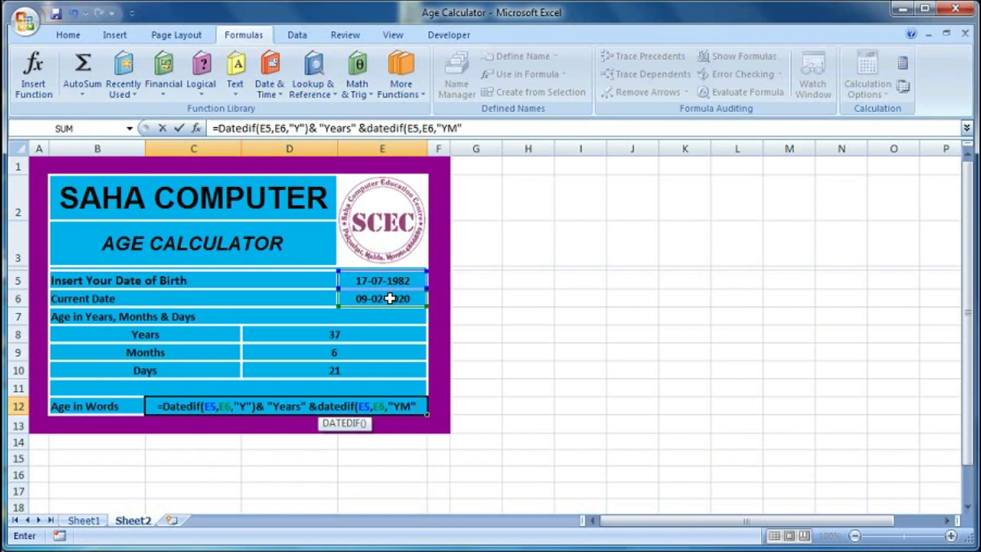
text())
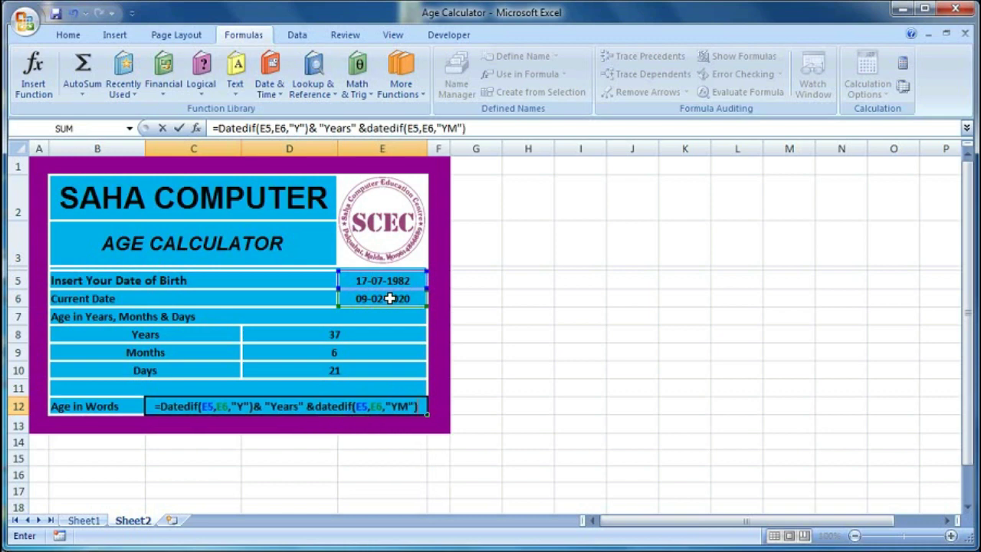
Step: Append the label Months to the C12 formula with &, followed by another & for the next part
text(&)
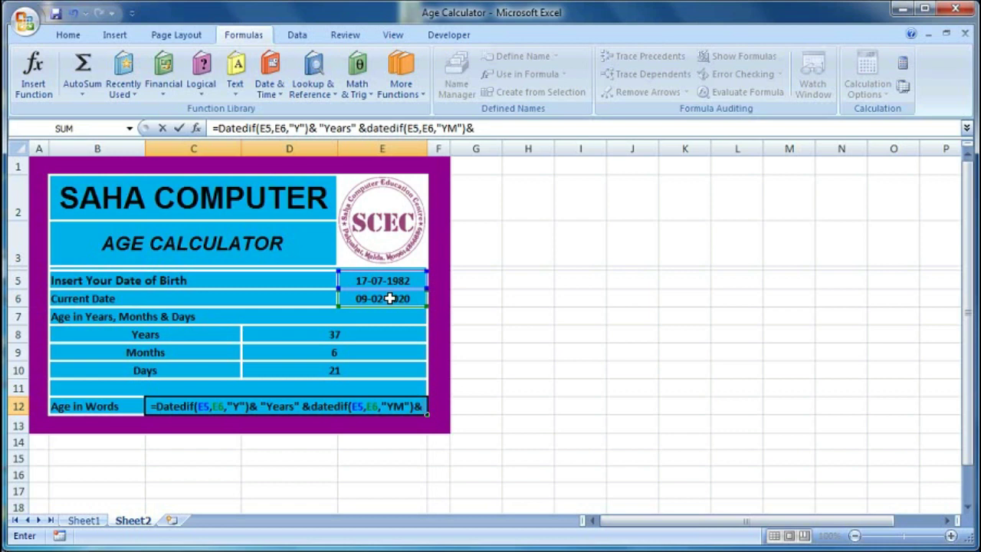
text(Months)
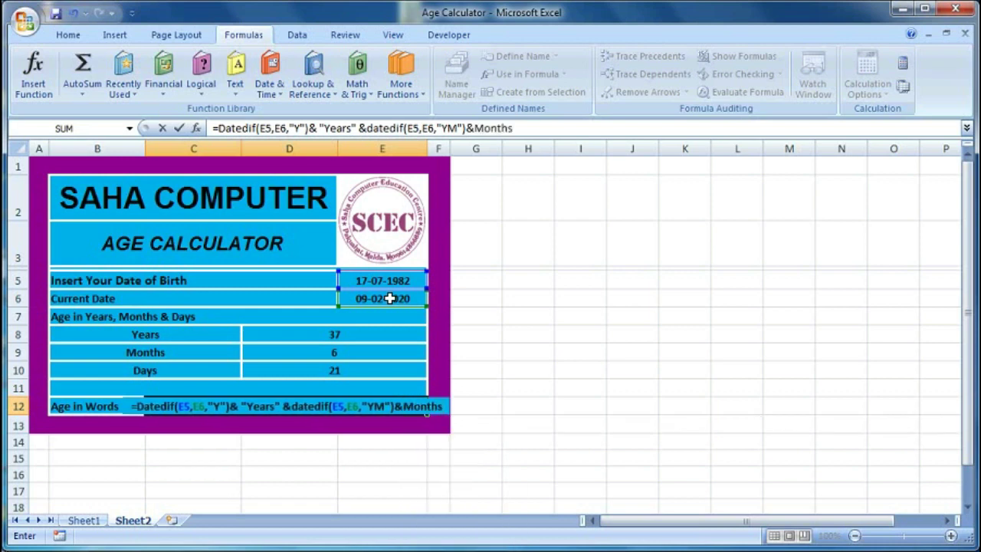
text(")
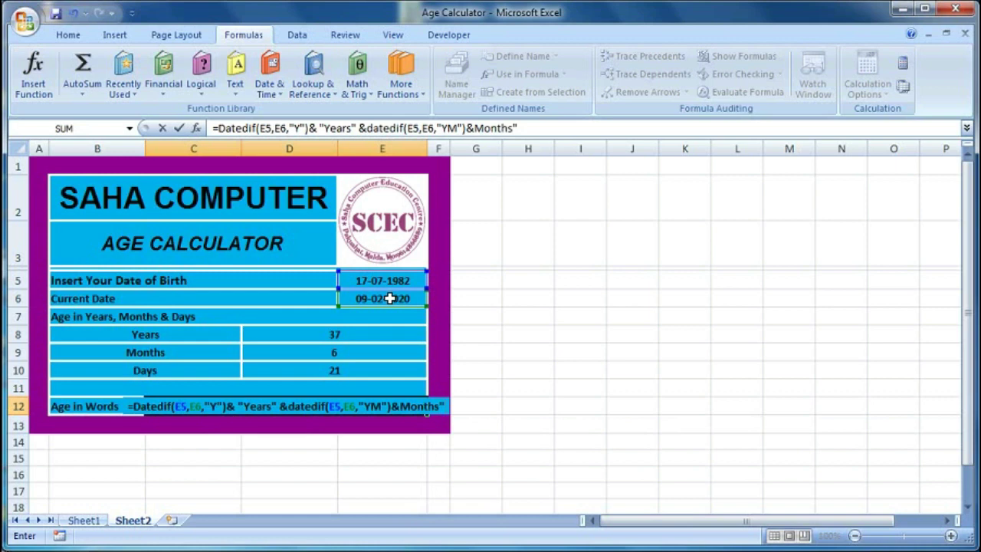
text(&)
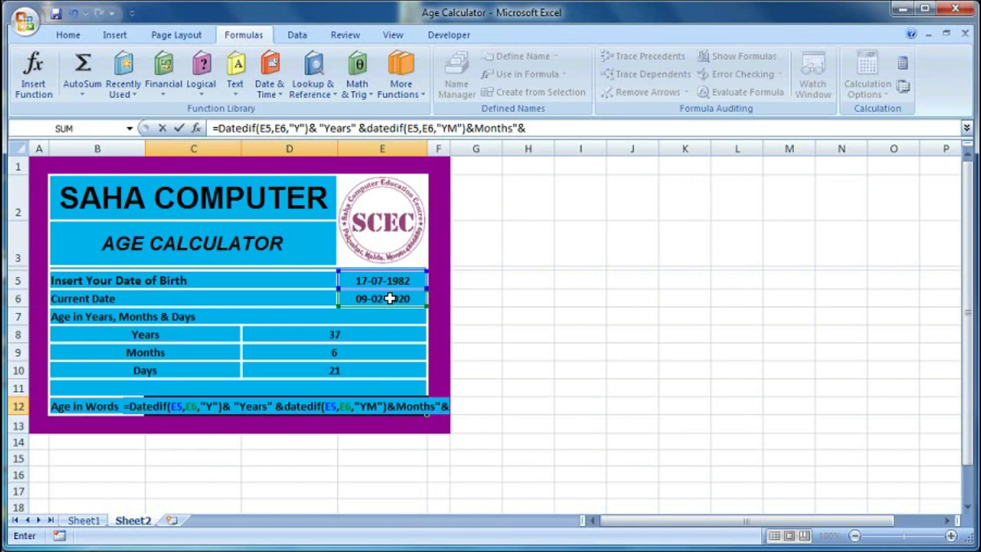
Step: Begin a third Datedif( in the C12 formula and add the missing opening quotation mark before Months
text(Dated)
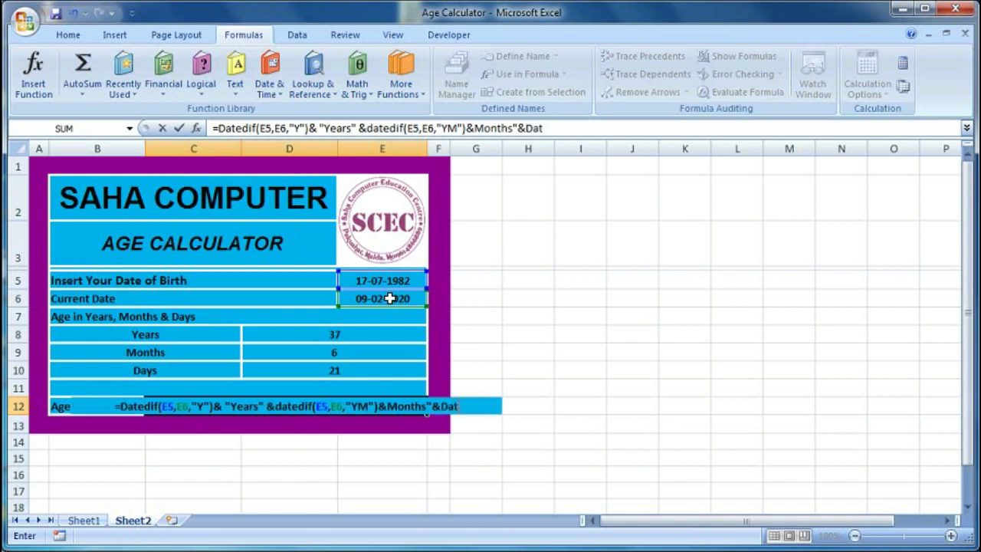
text(if)
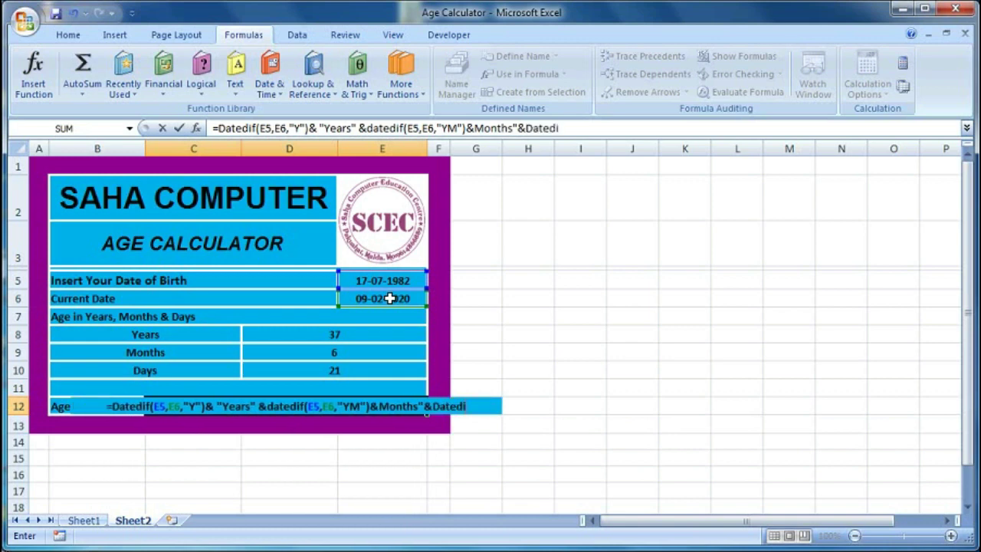
text(()
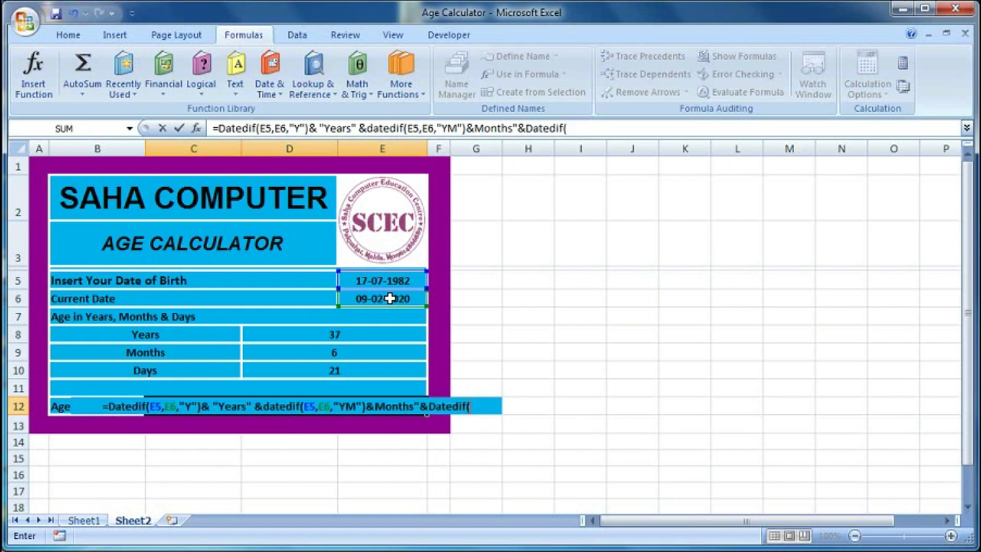
click(378, 411)
text(")
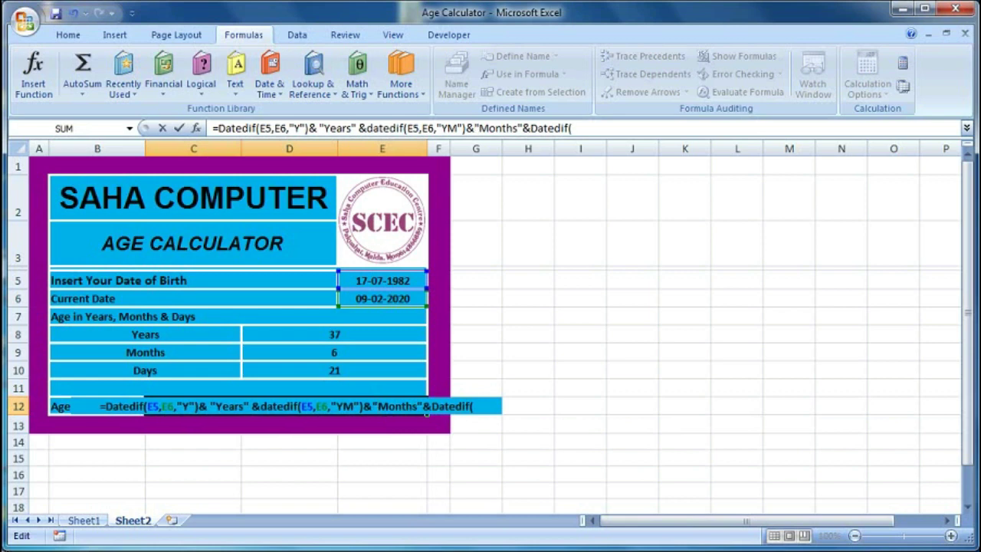
key(End)
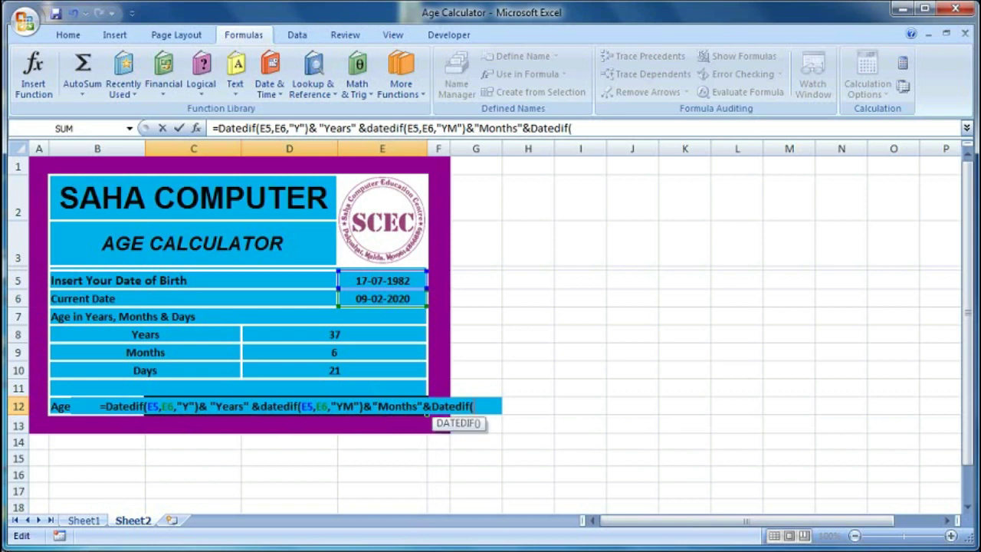
Step: Complete the third Datedif in C12 with E5, E6 and "MD" as arguments for the remaining days
click(382, 282)
text(,)
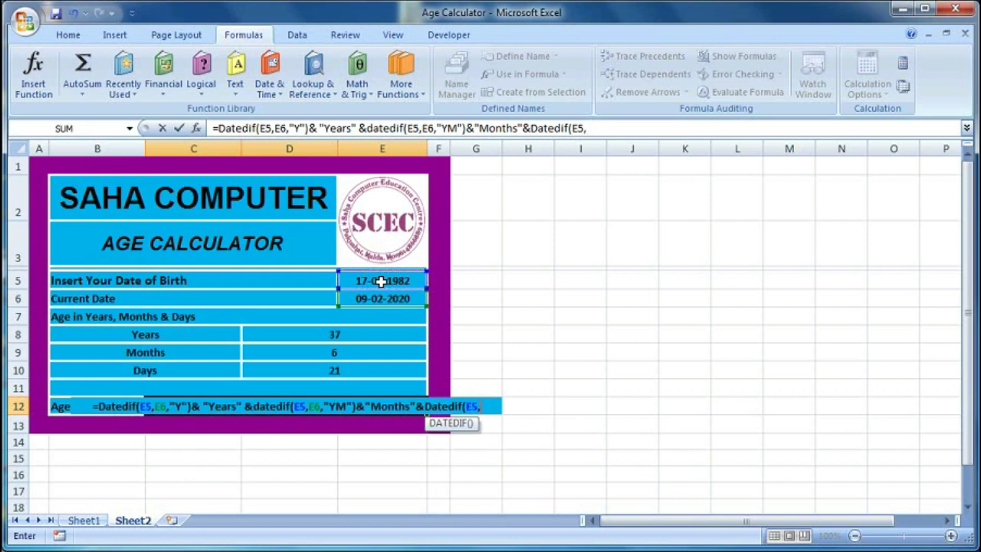
click(384, 299)
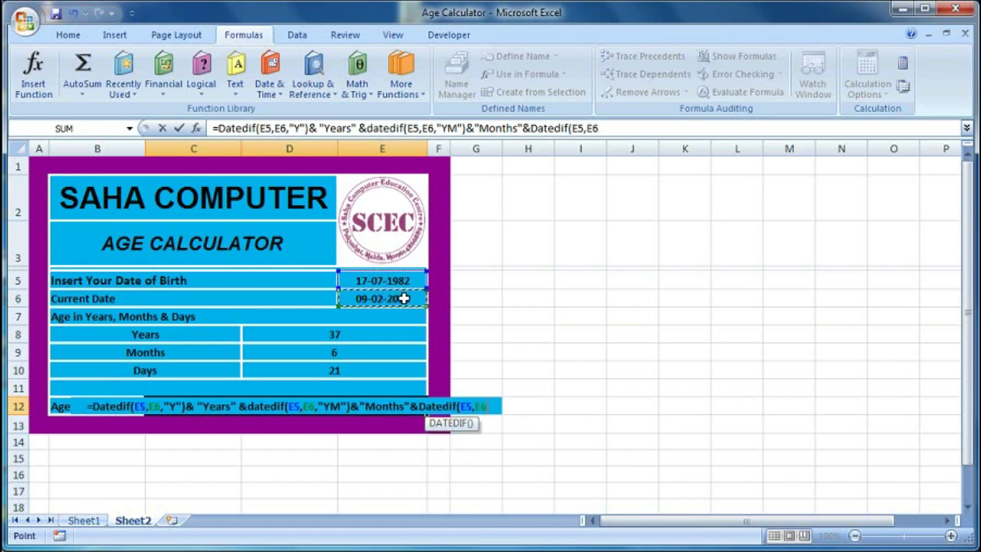
text(,)
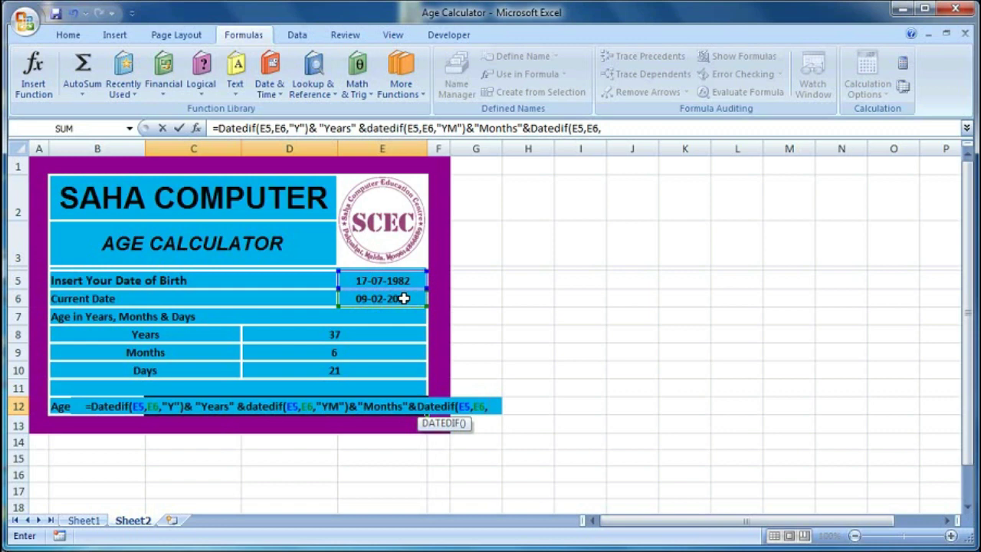
text(M)
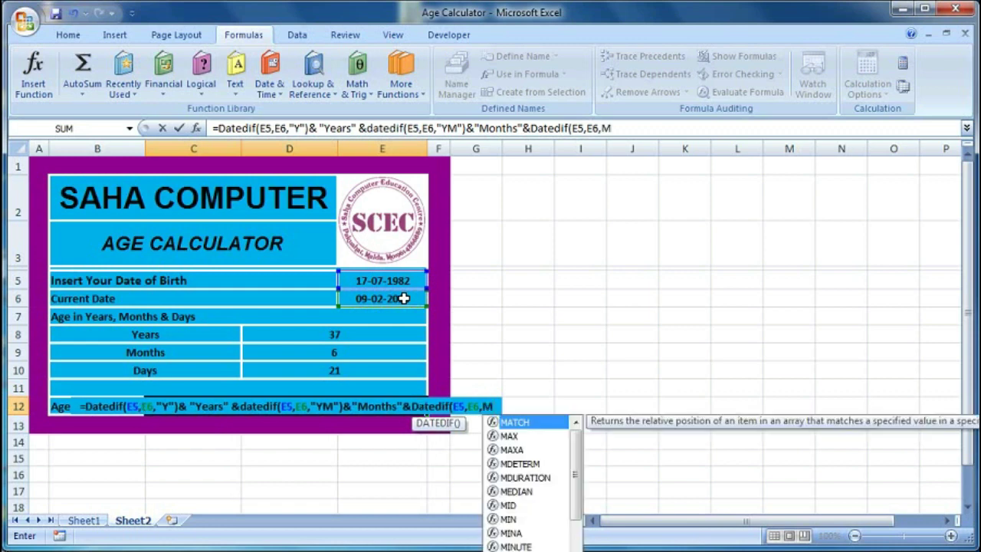
text(D)
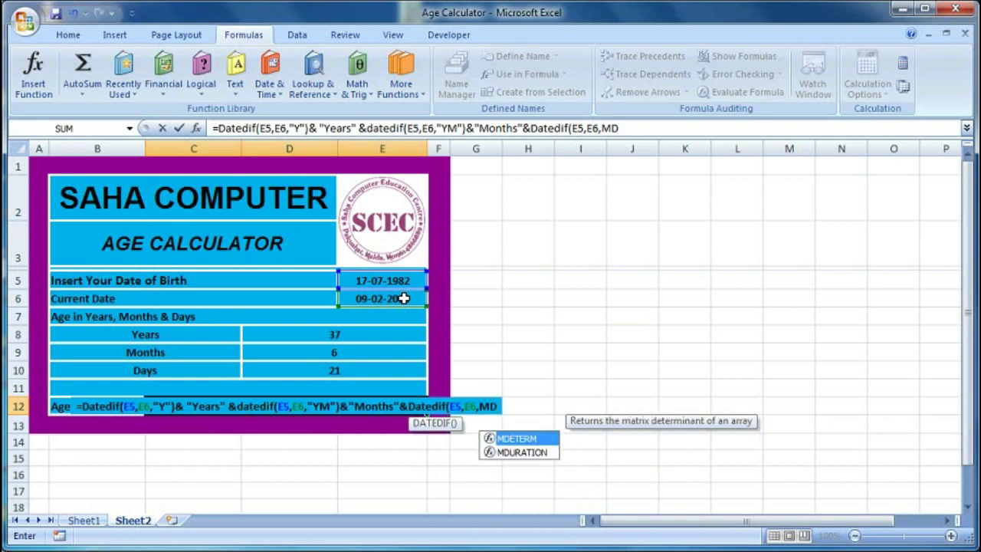
text(")
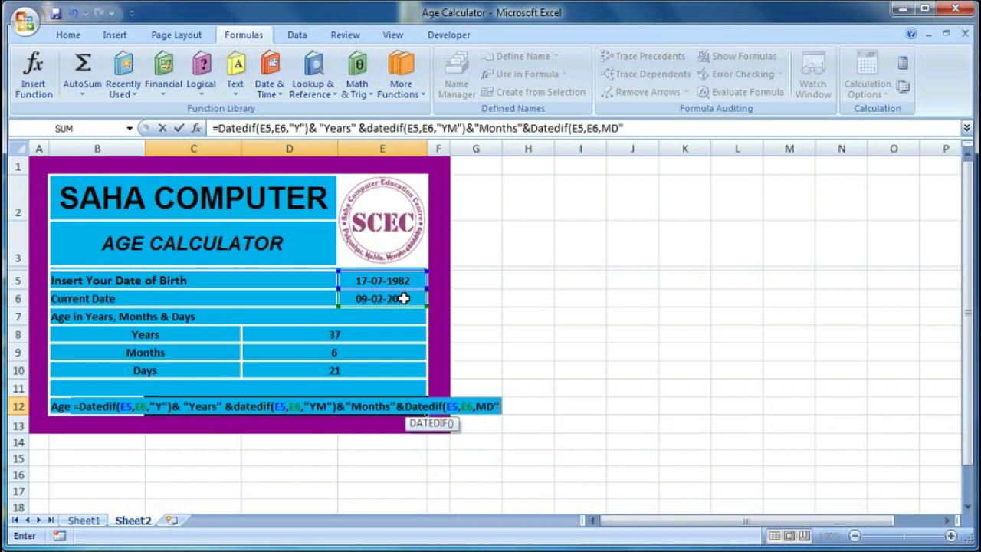
key(F2)
text(")
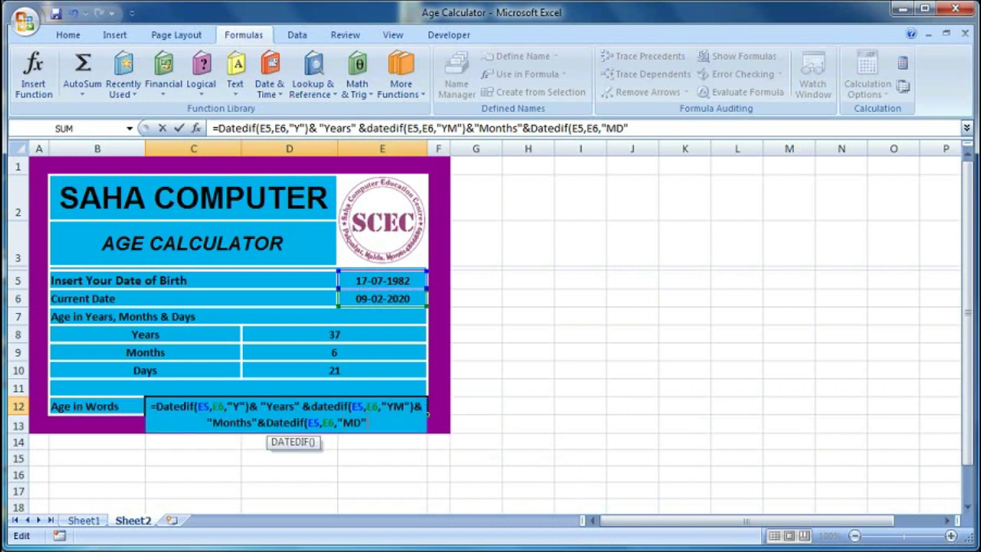
text())
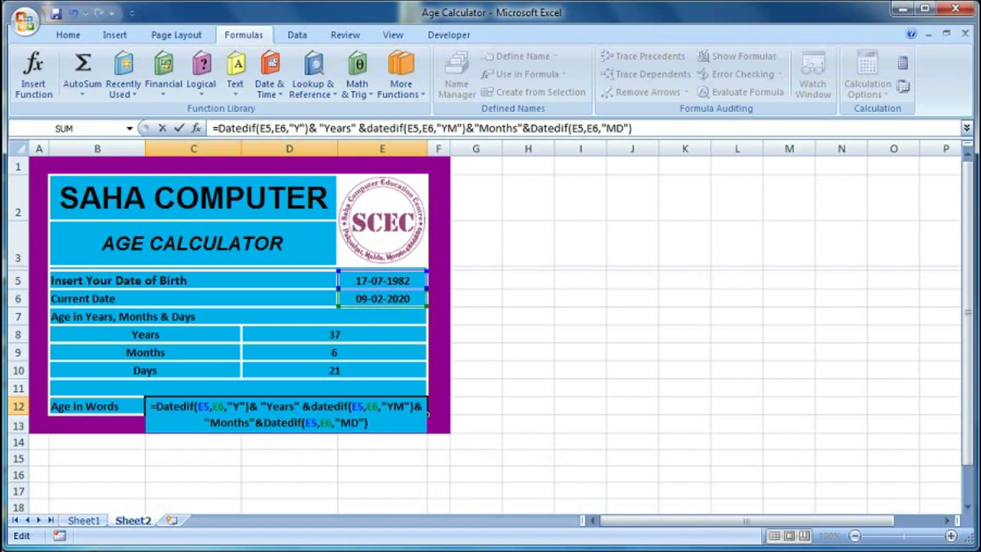
Step: Join the text "Days" to the end of the C12 formula with & and enter the formula
text(&)
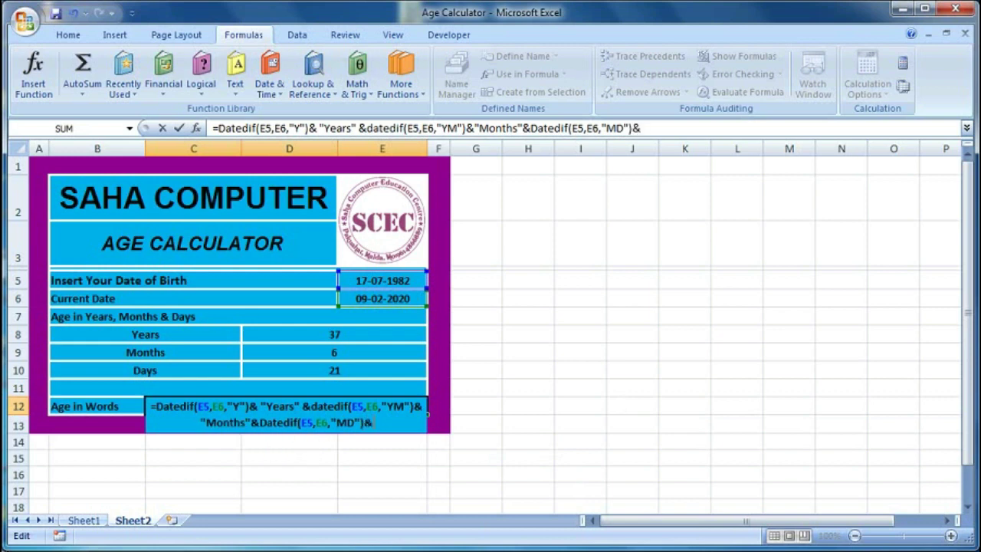
text("Days)
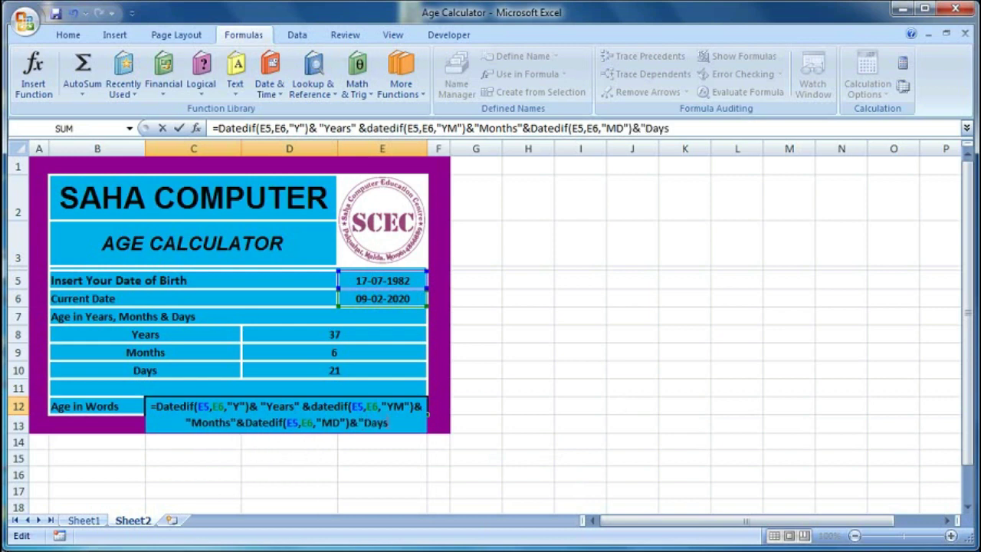
text(")
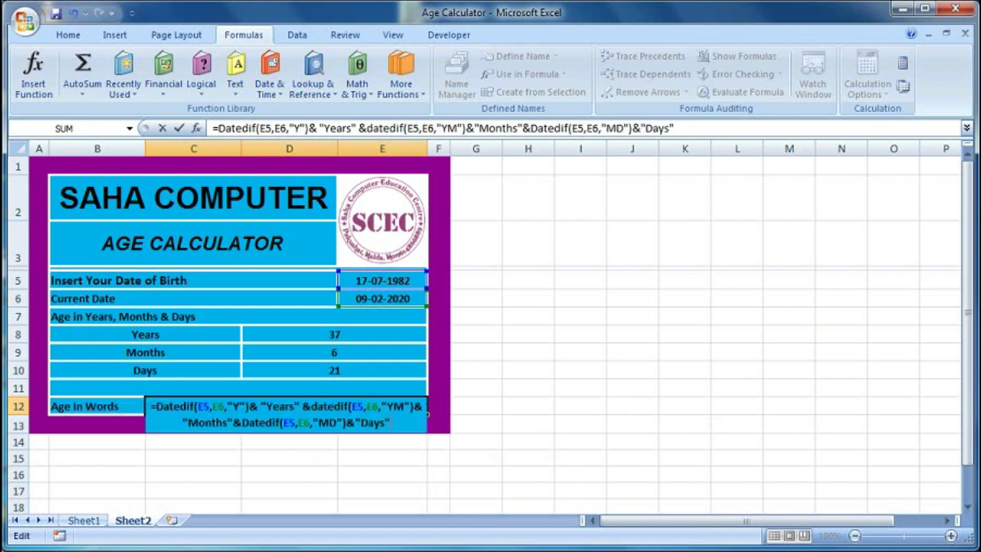
key(Return)
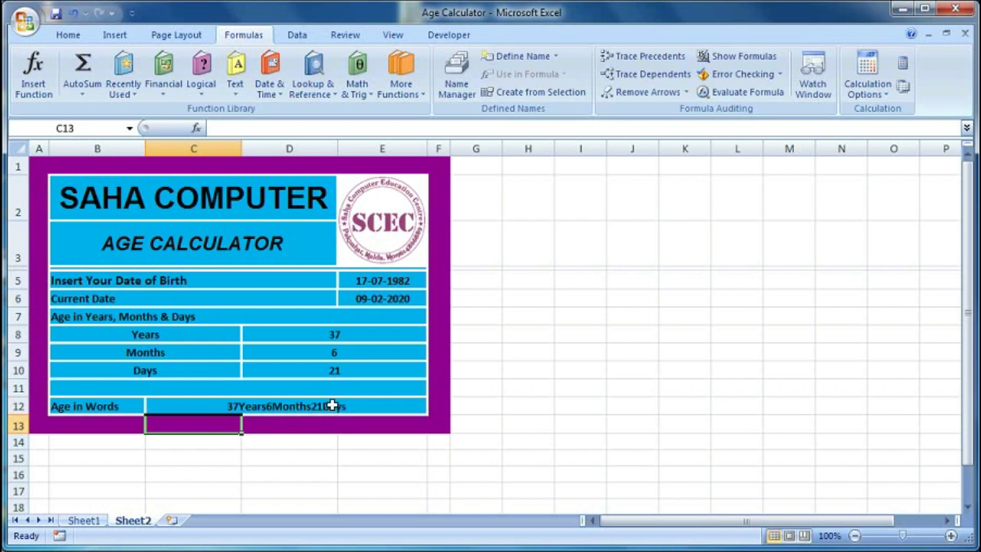
Step: Review the DATEDIF formula for years in D8 and the combined Age in Words formula in C12
click(328, 341)
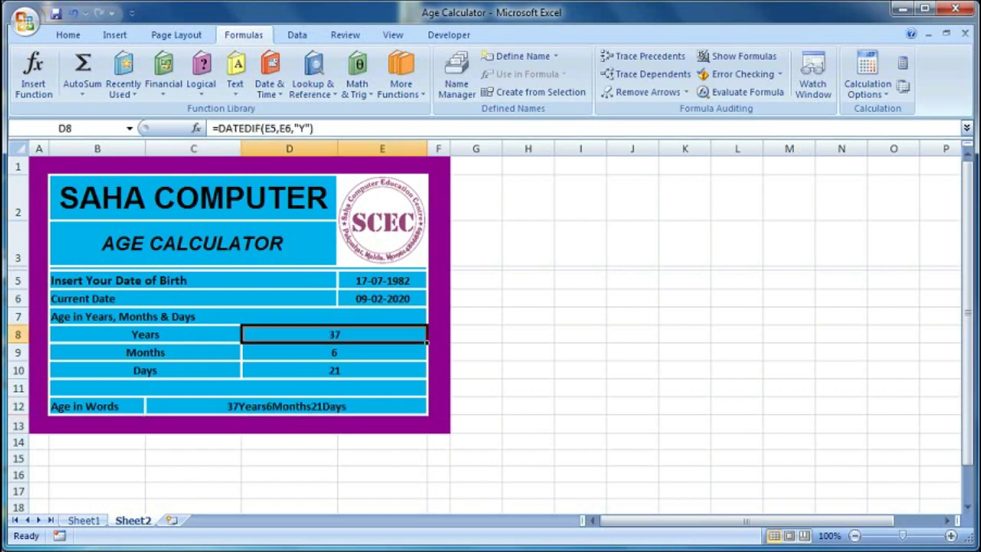
drag(213, 128, 314, 128)
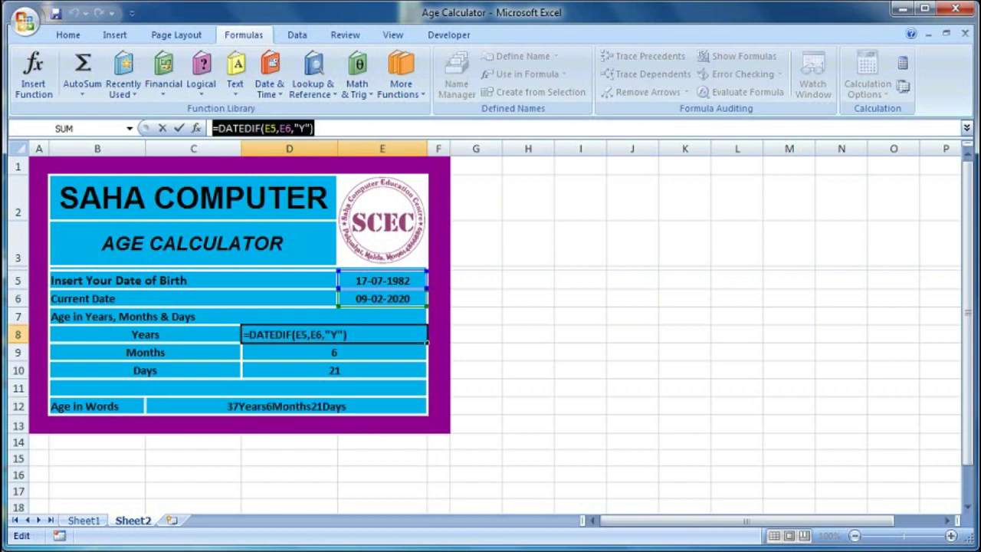
key(Return)
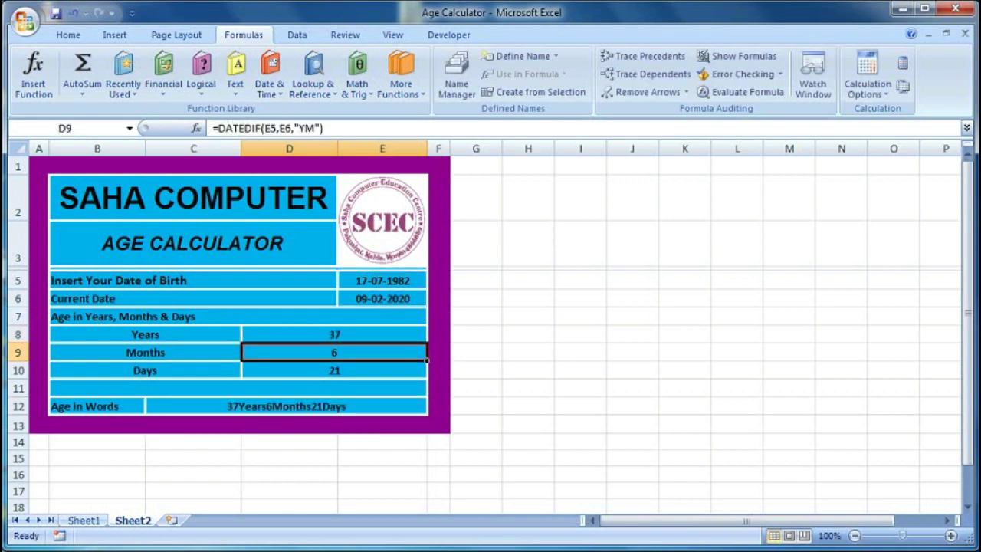
click(346, 330)
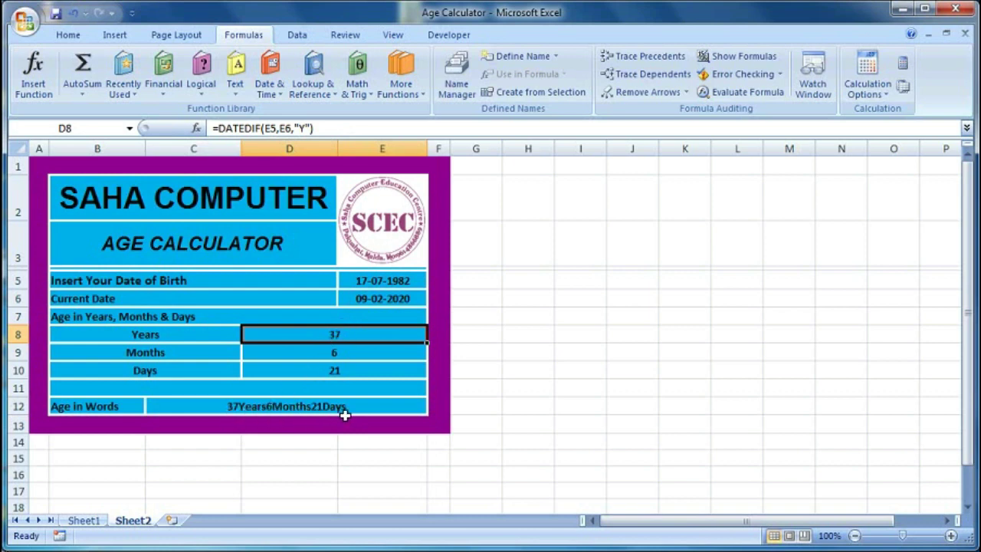
double_click(291, 409)
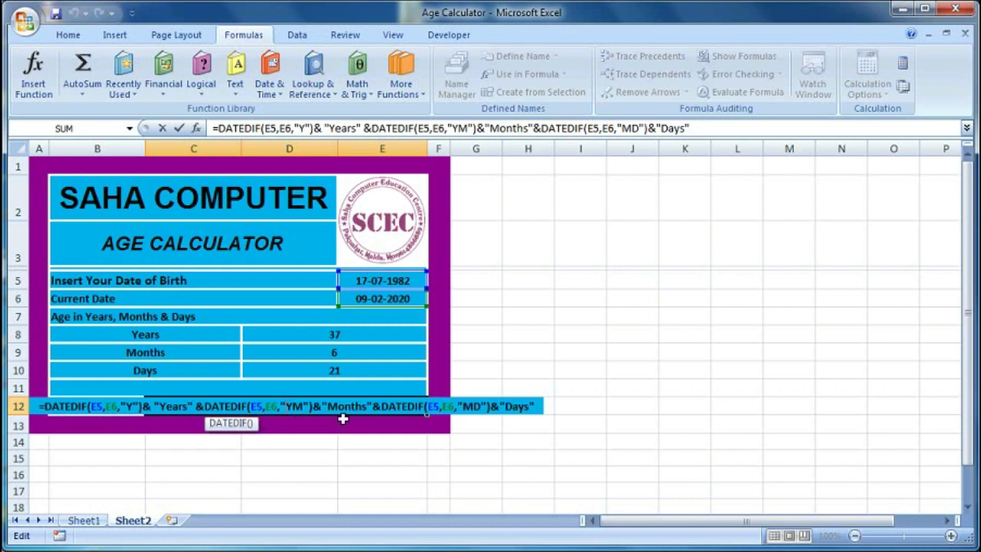
key(Return)
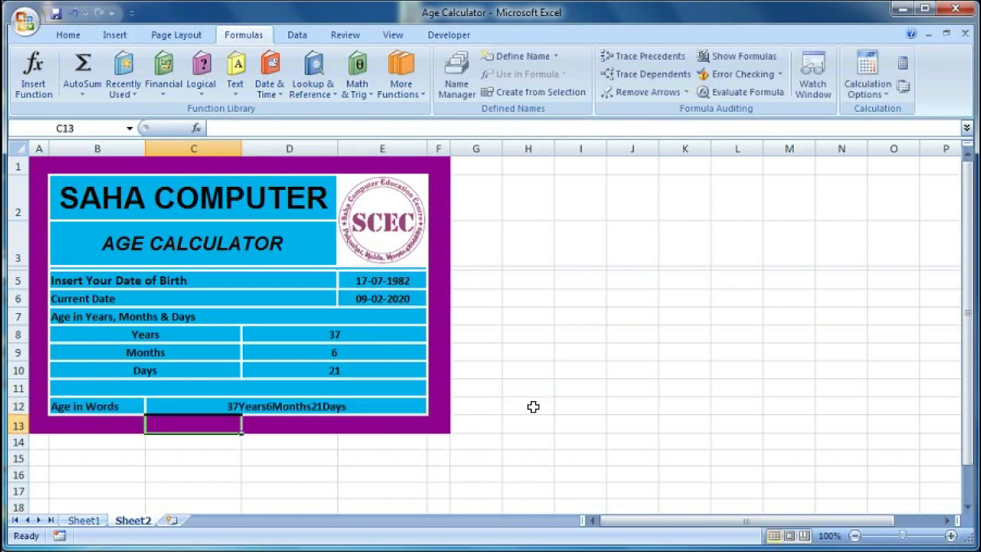
Step: Add spaces inside the quoted labels of the C12 formula so they read " Years ", " Months " and " Days"
double_click(271, 407)
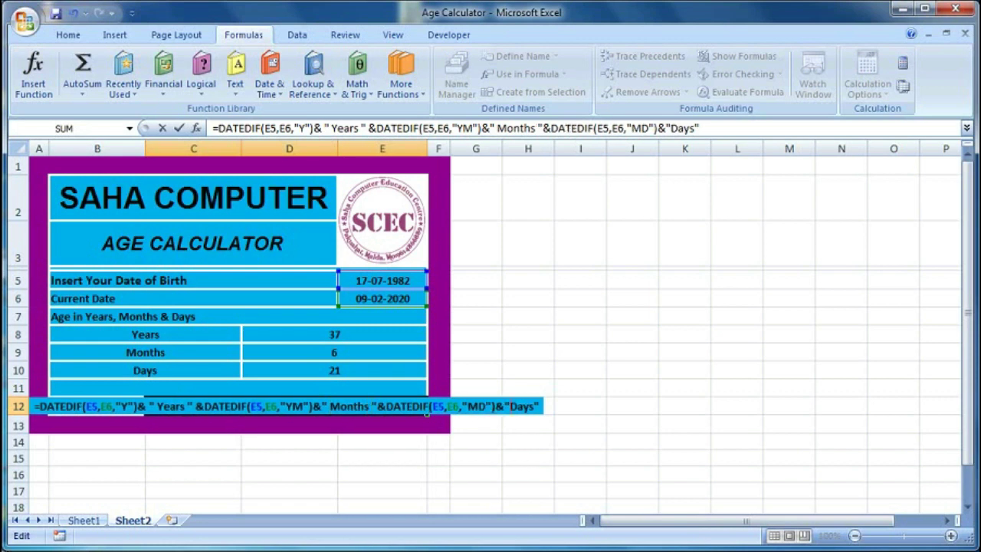
key(Return)
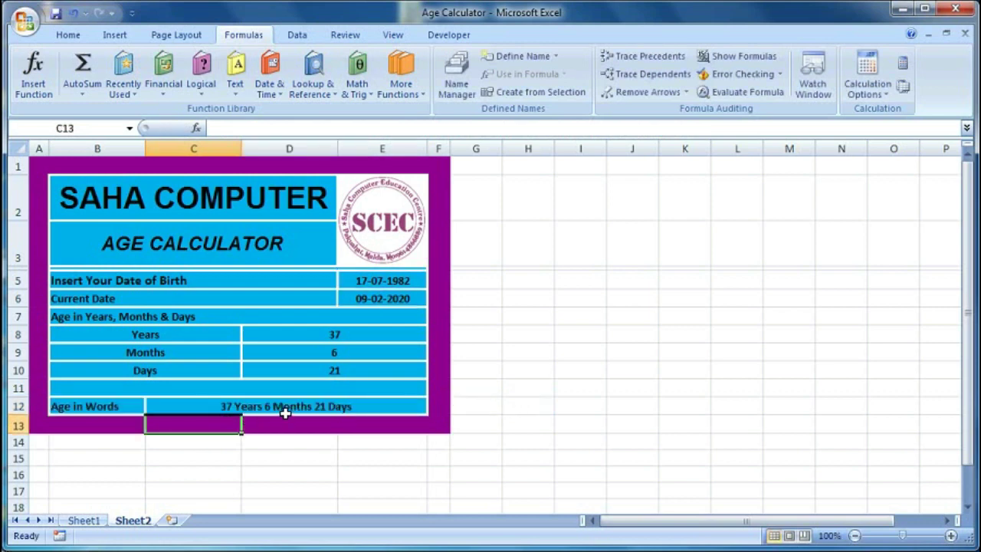
click(330, 408)
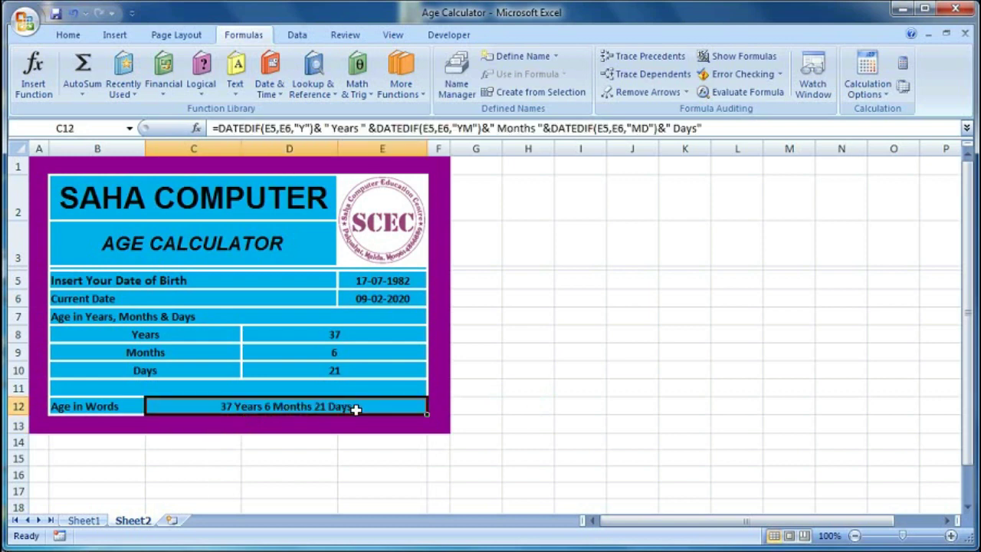